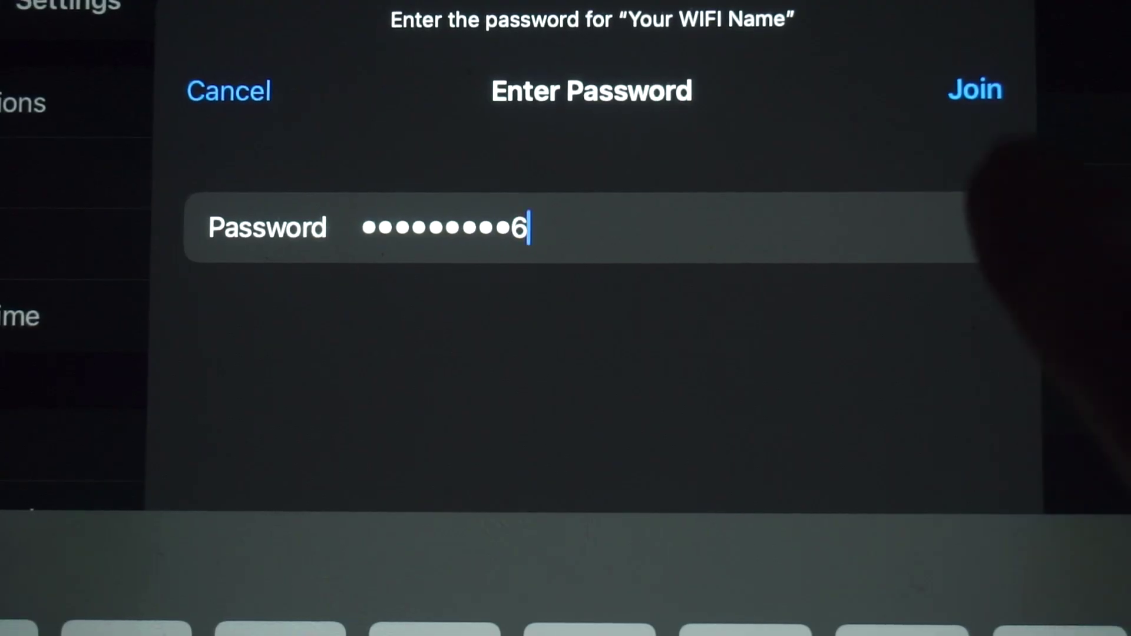
Join the 'Your WIFI Name' Wi-Fi network with the entered password.
left_click(975, 90)
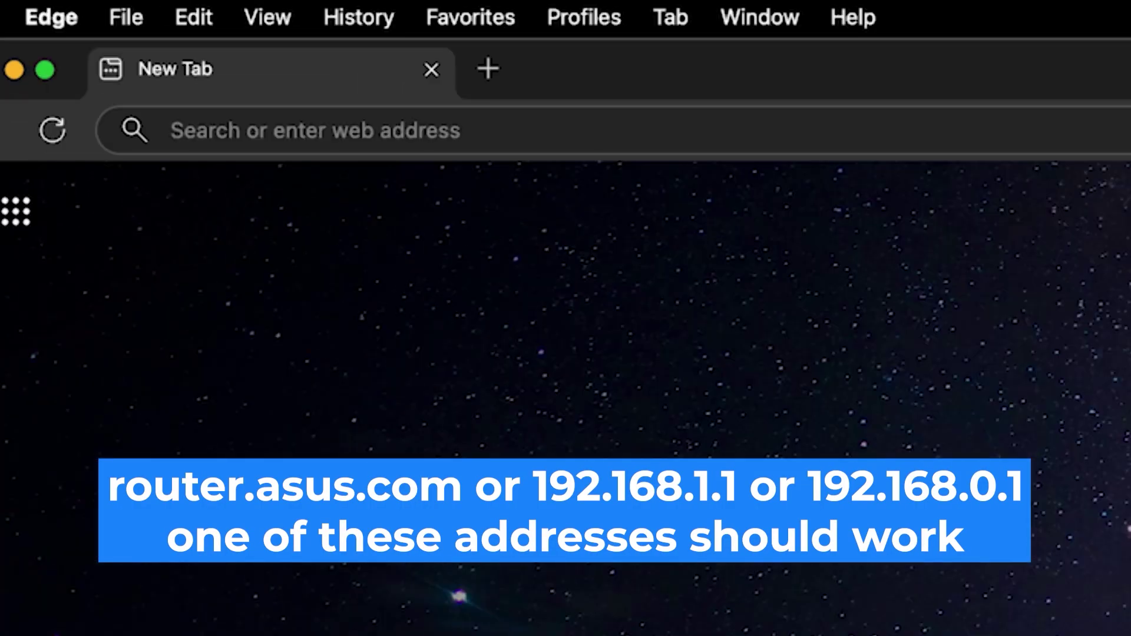
Load the router's setup page at 192.168.0.1 in Edge.
left_click(171, 130)
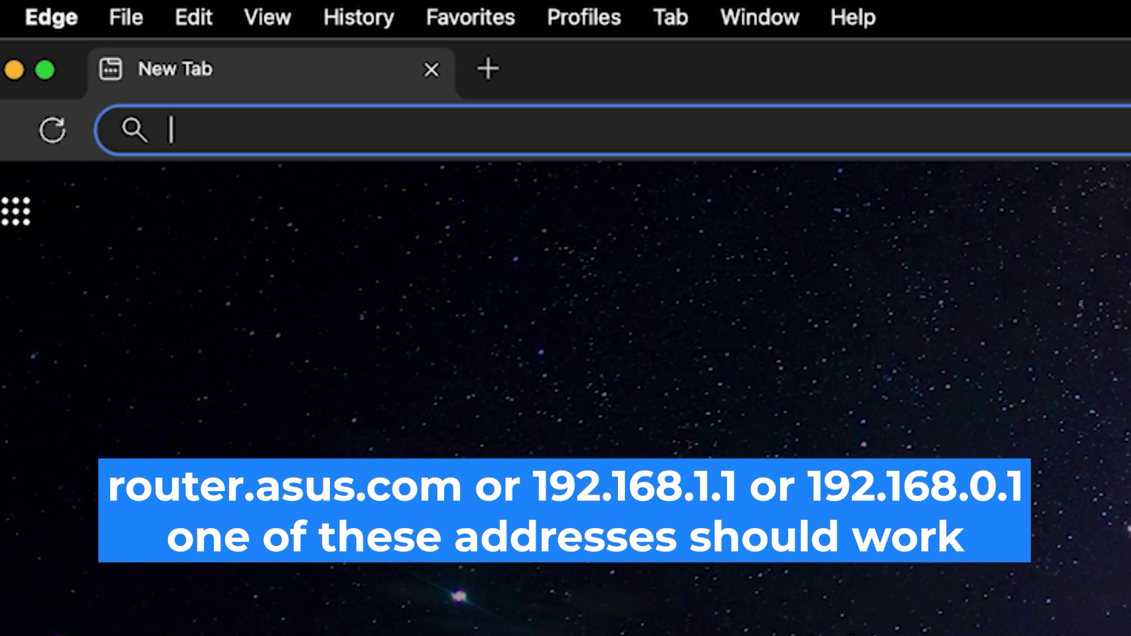
type("192.168")
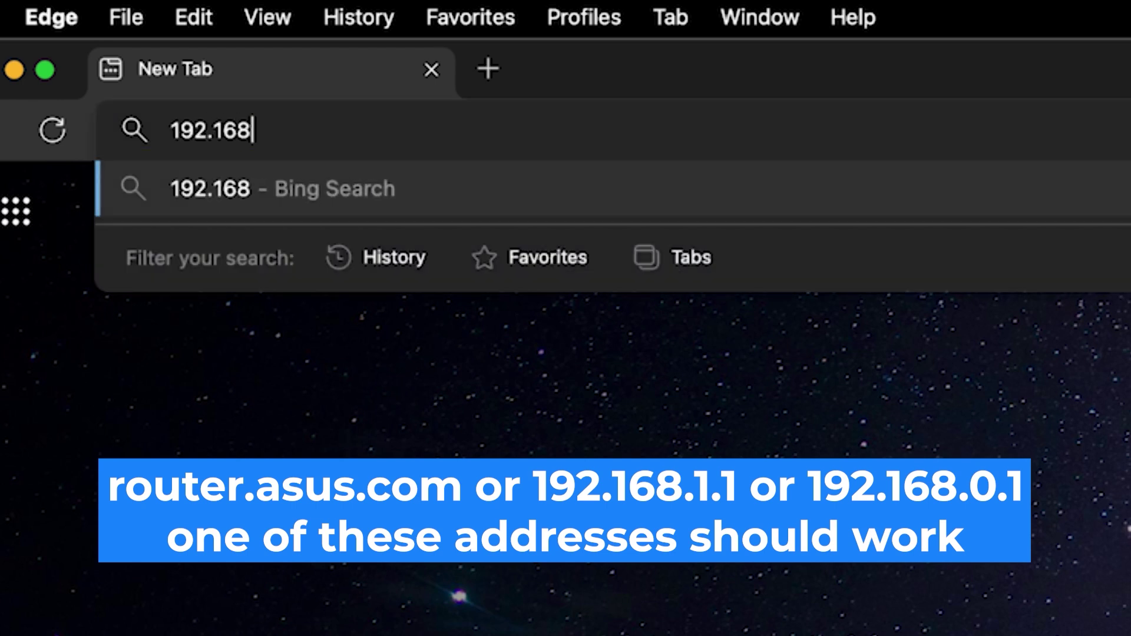
type(".0.1")
key("Return")
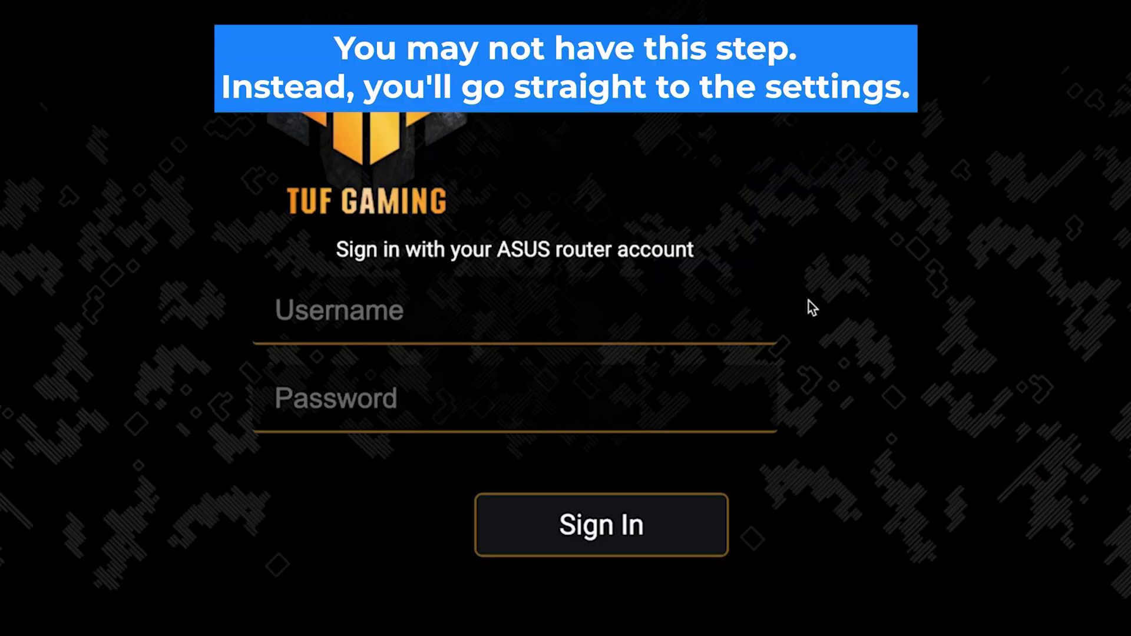
Sign in to the router with username admin and the account password.
left_click(752, 323)
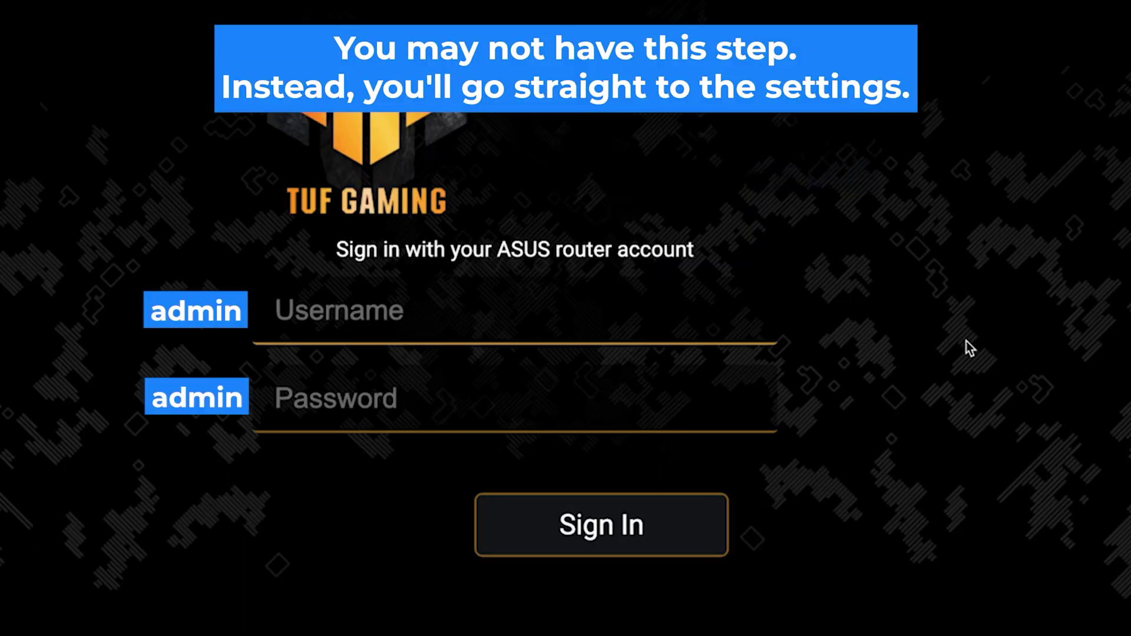
type("admin")
left_click(275, 399)
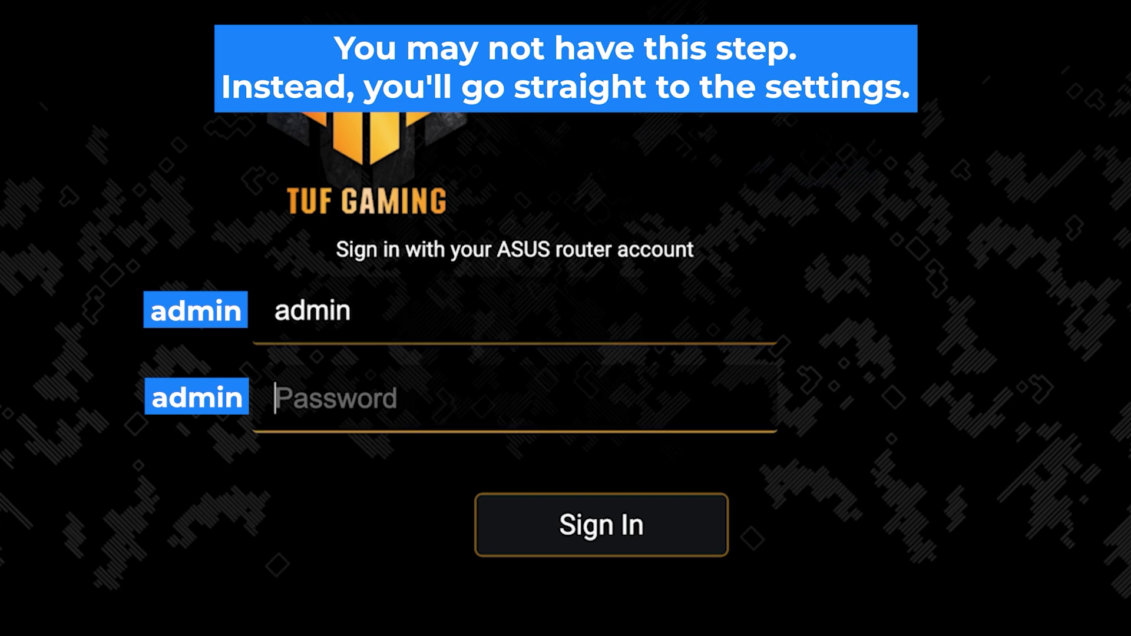
type("admin")
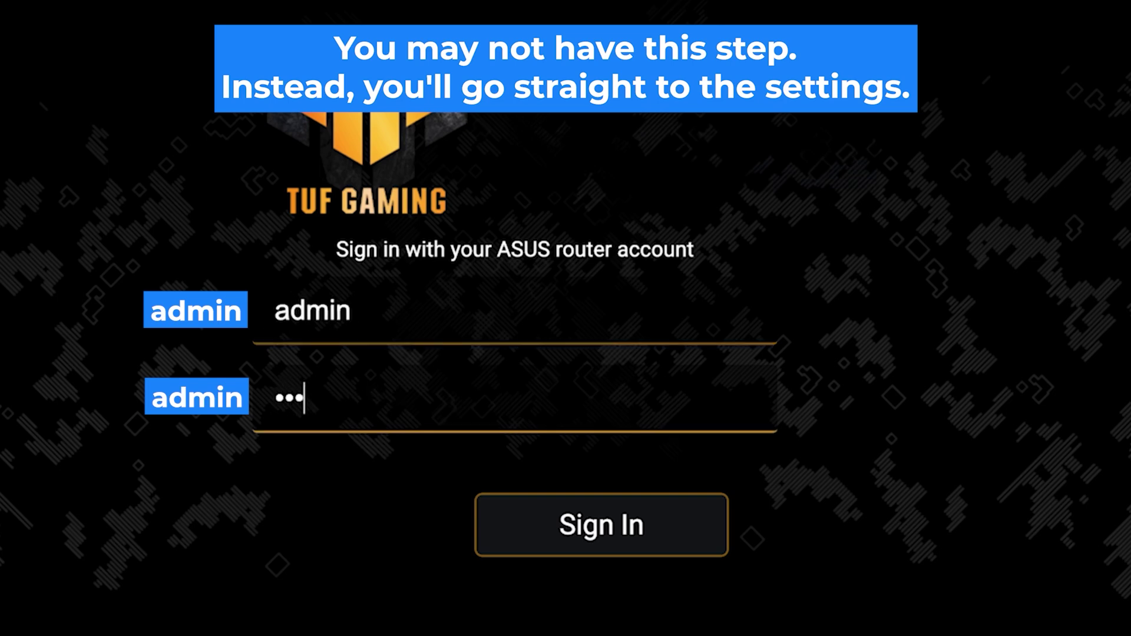
type("admin")
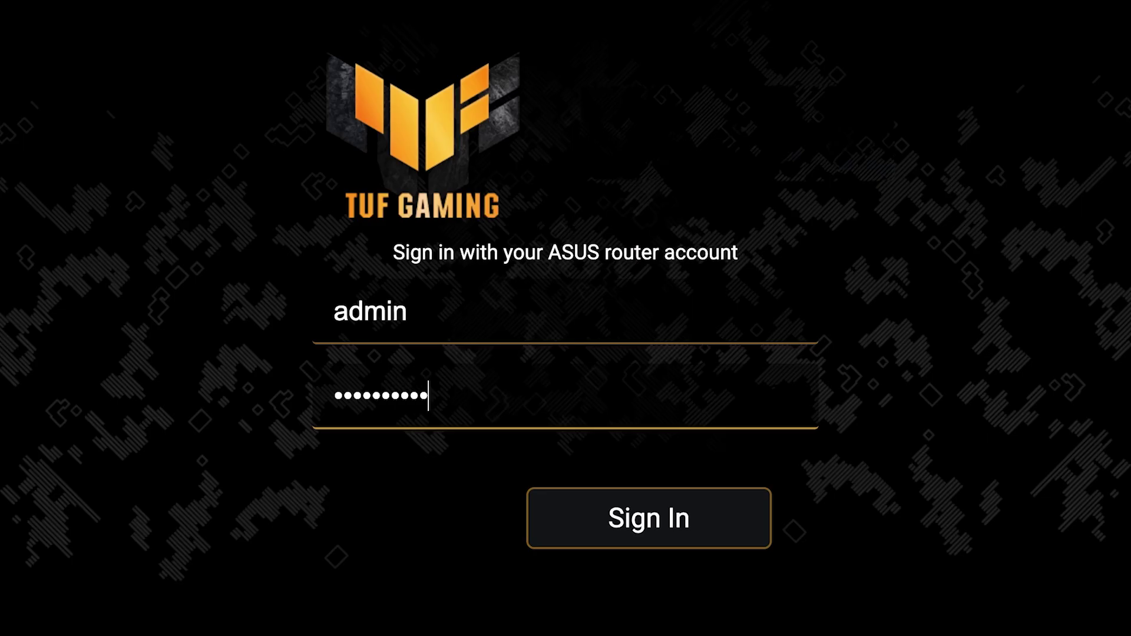
left_click(653, 534)
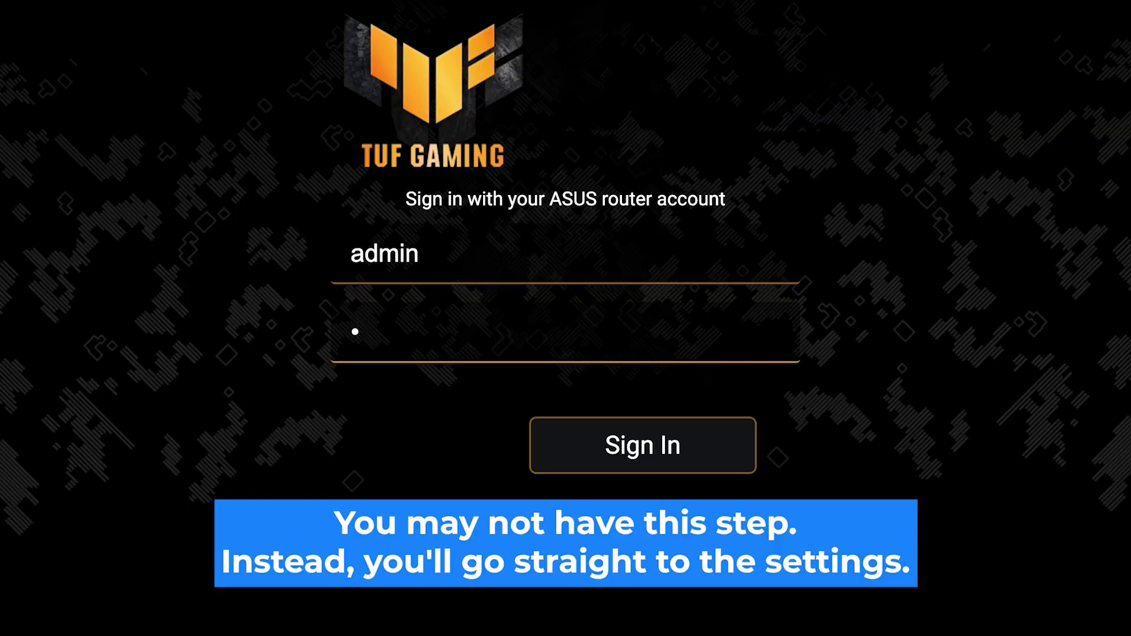
type("•••••••••")
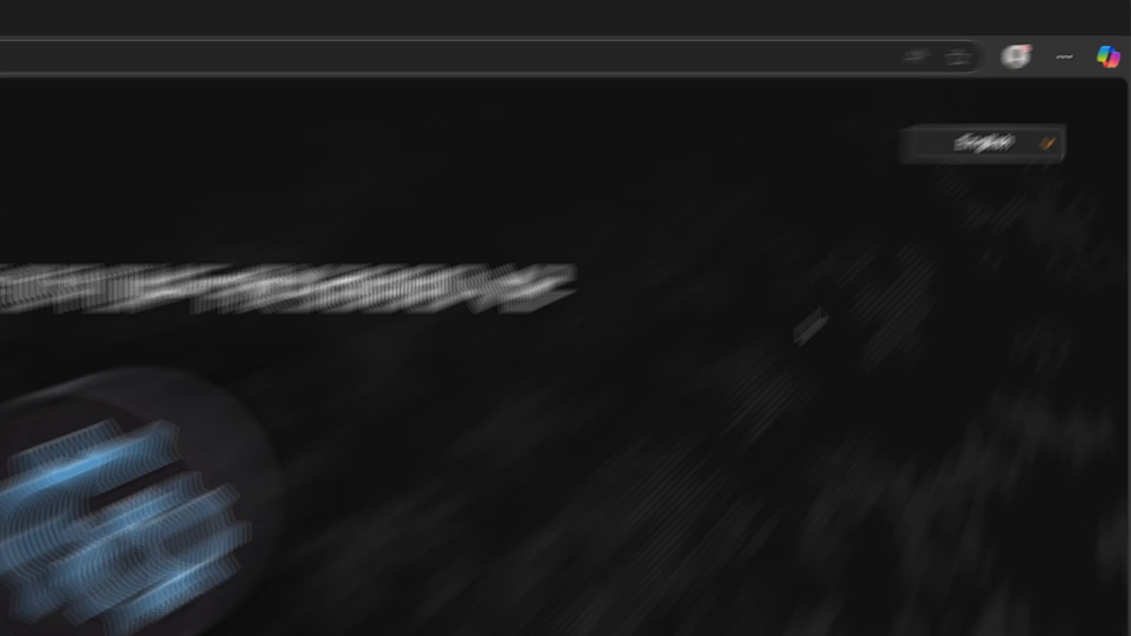
Check the language options, then answer No to special ISP requirements.
left_click(1072, 102)
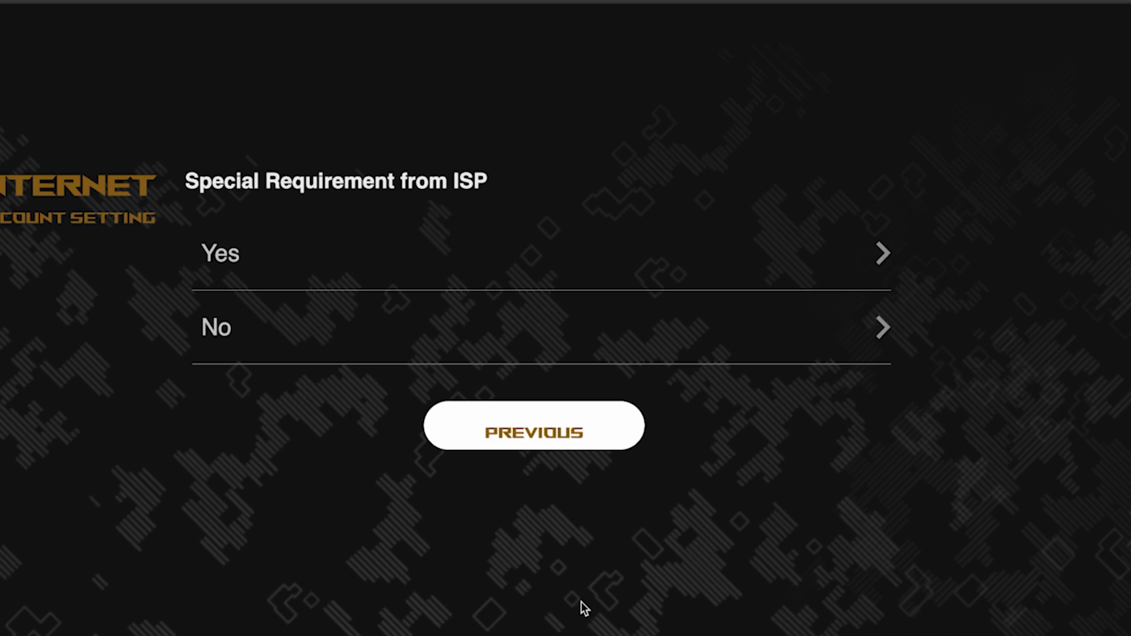
left_click(314, 329)
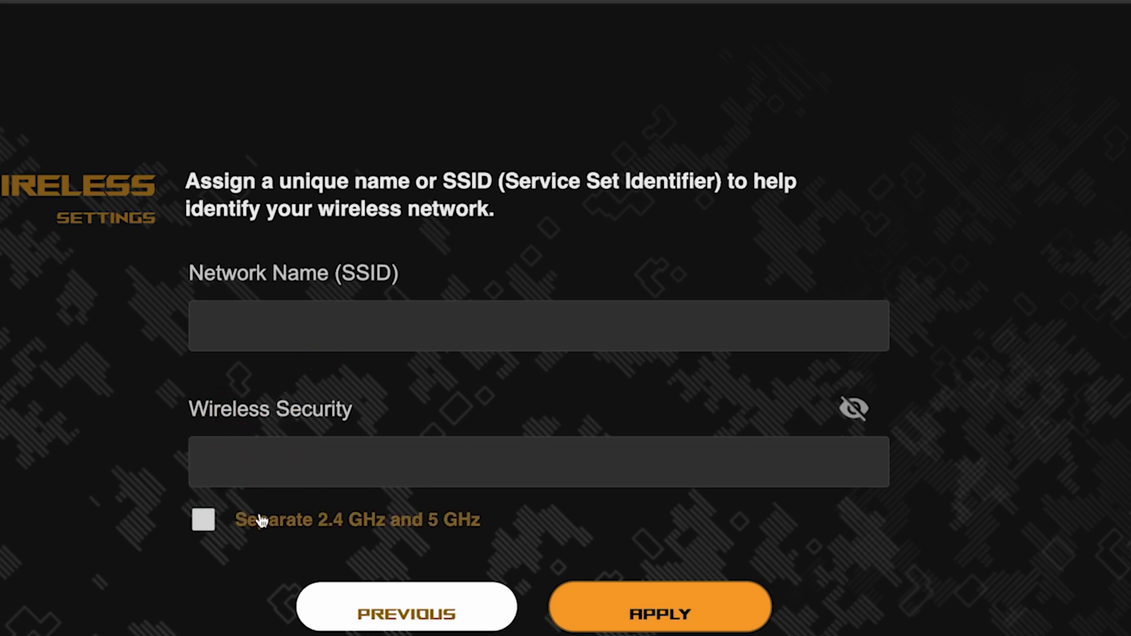
Separate the 2.4 GHz and 5 GHz bands, name the network asus, set a password, apply.
left_click(203, 521)
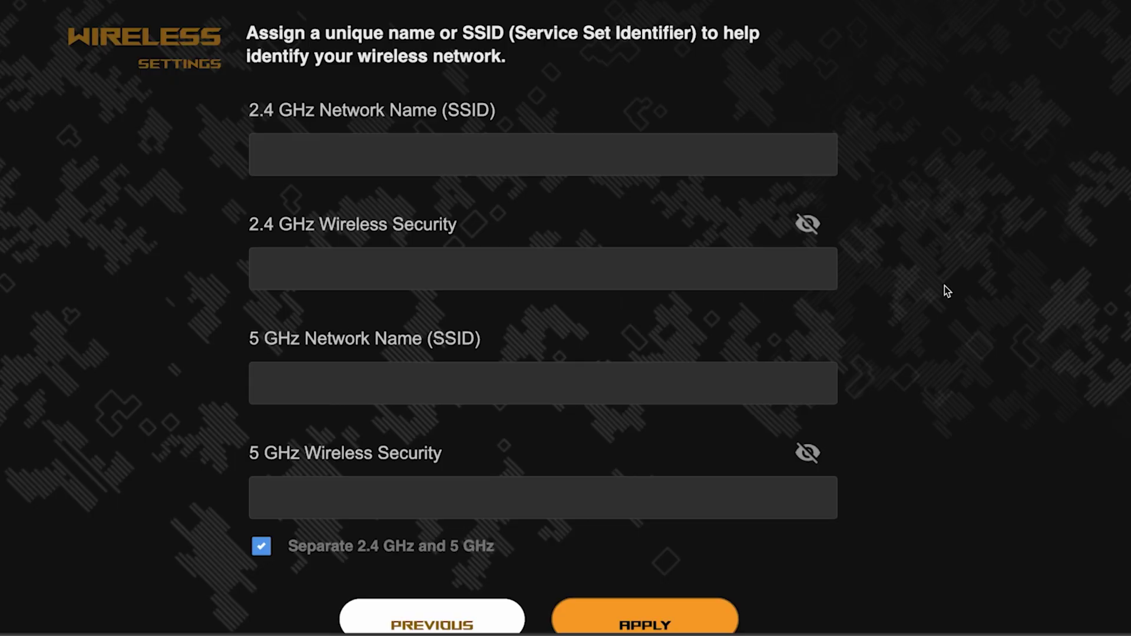
left_click(497, 155)
type("asus")
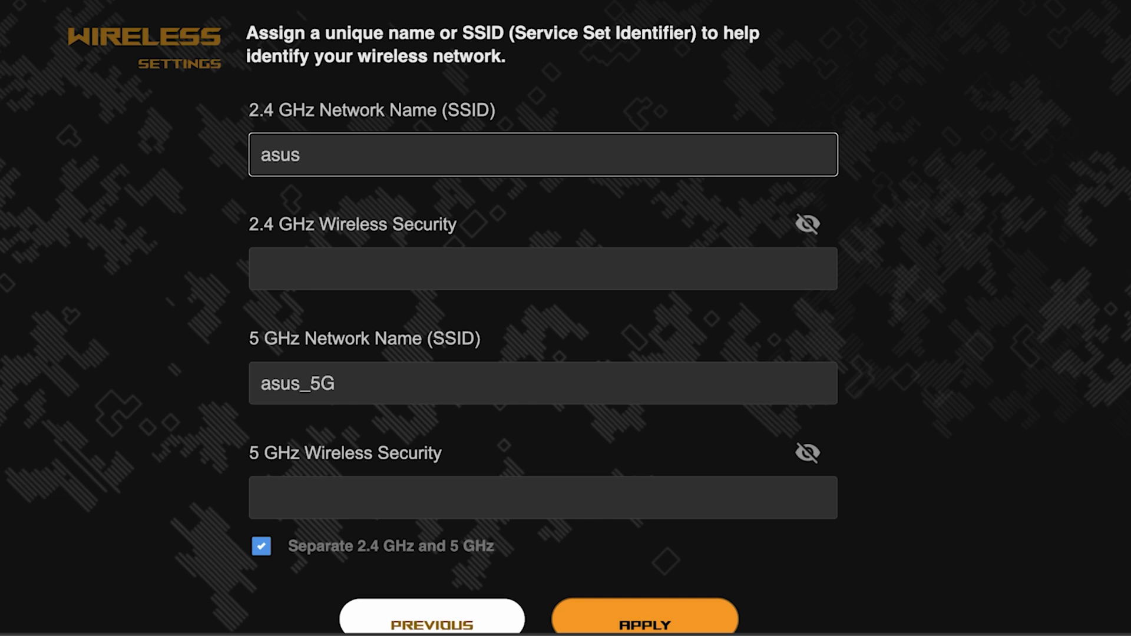
left_click(432, 256)
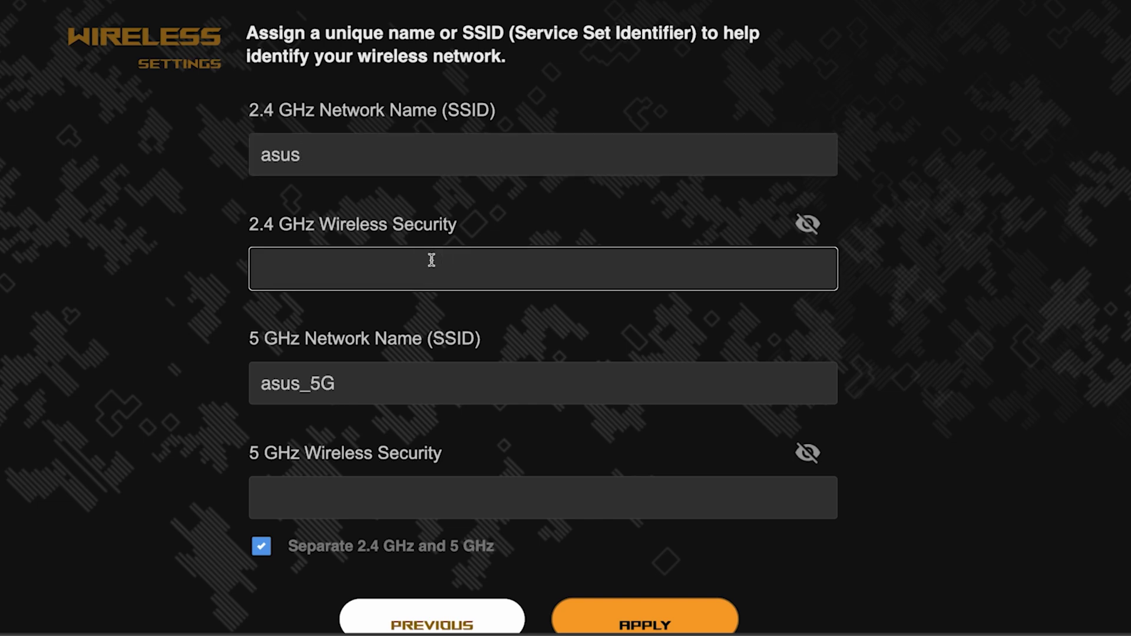
type("asus123456")
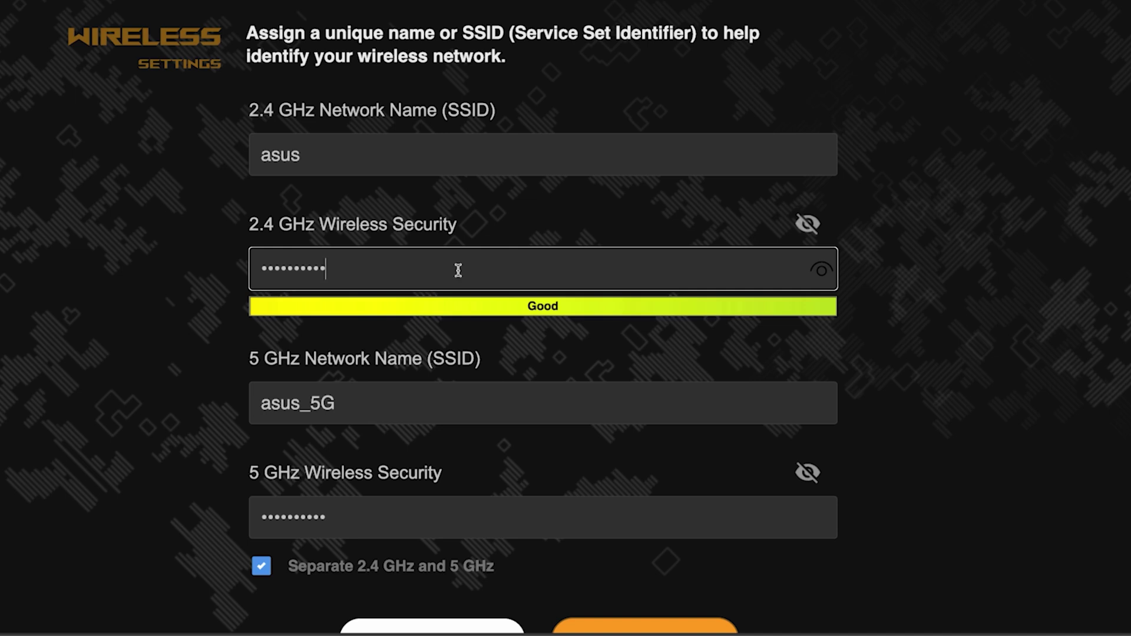
left_click(822, 272)
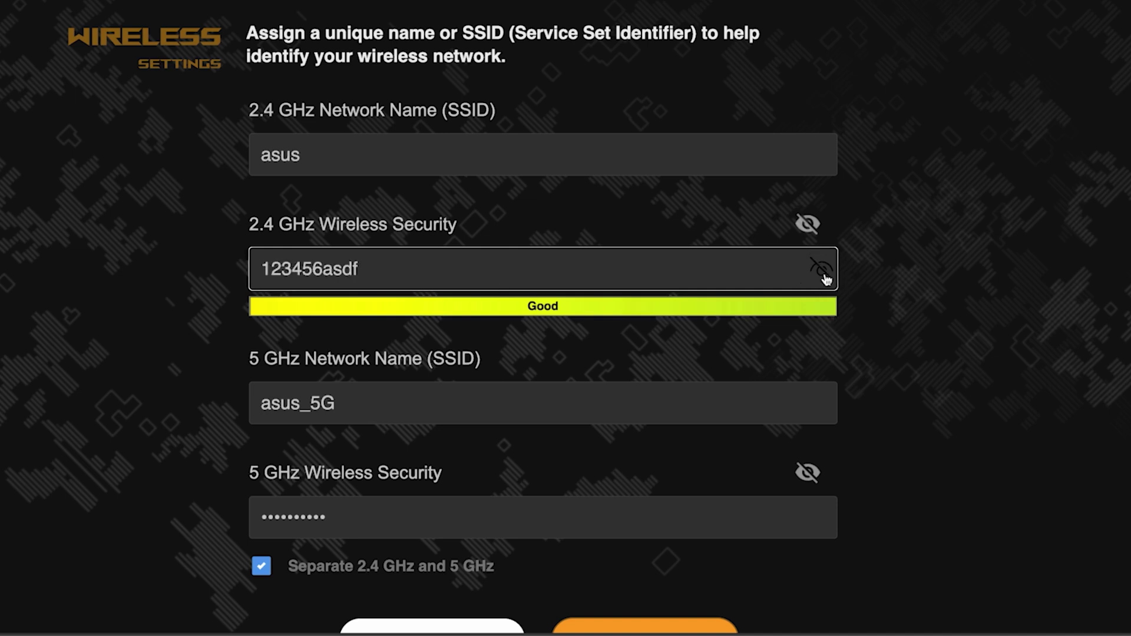
left_click(823, 274)
scroll(916, 338, "down", 5)
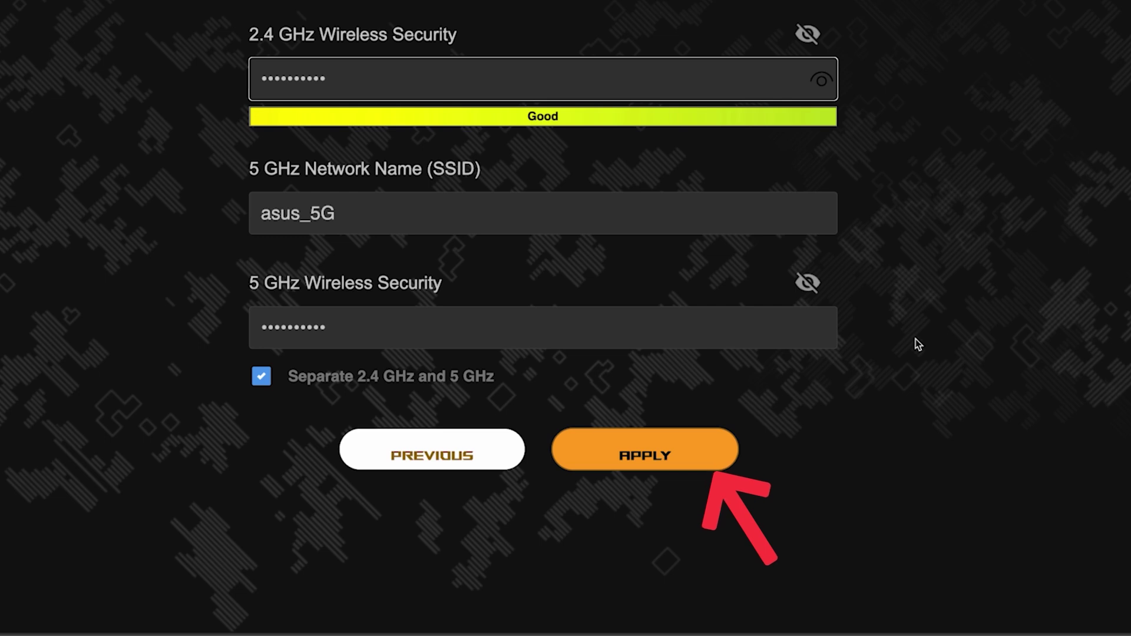
left_click(660, 453)
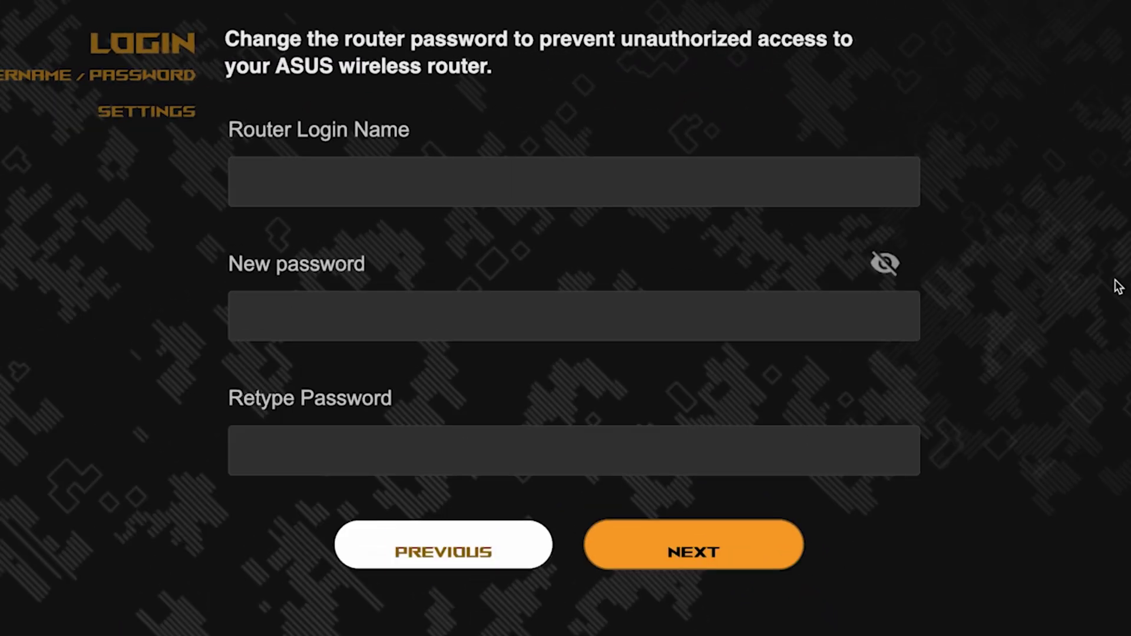
Set router login name admin with a new, retyped login password and submit.
left_click(713, 185)
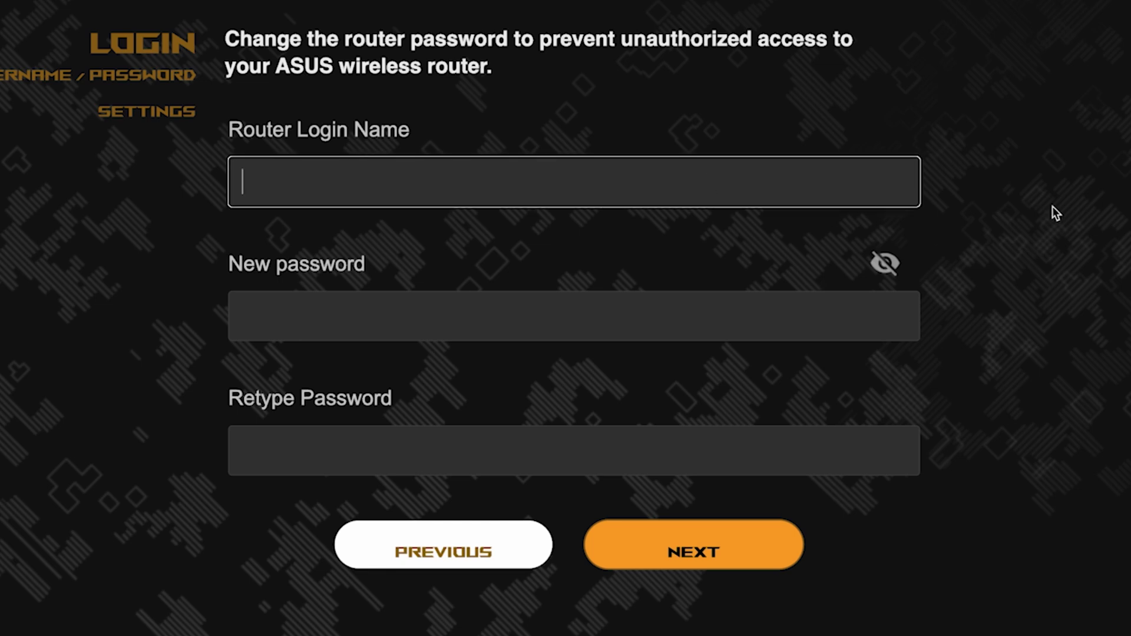
type("admin")
left_click(700, 323)
type("pa3456asdf")
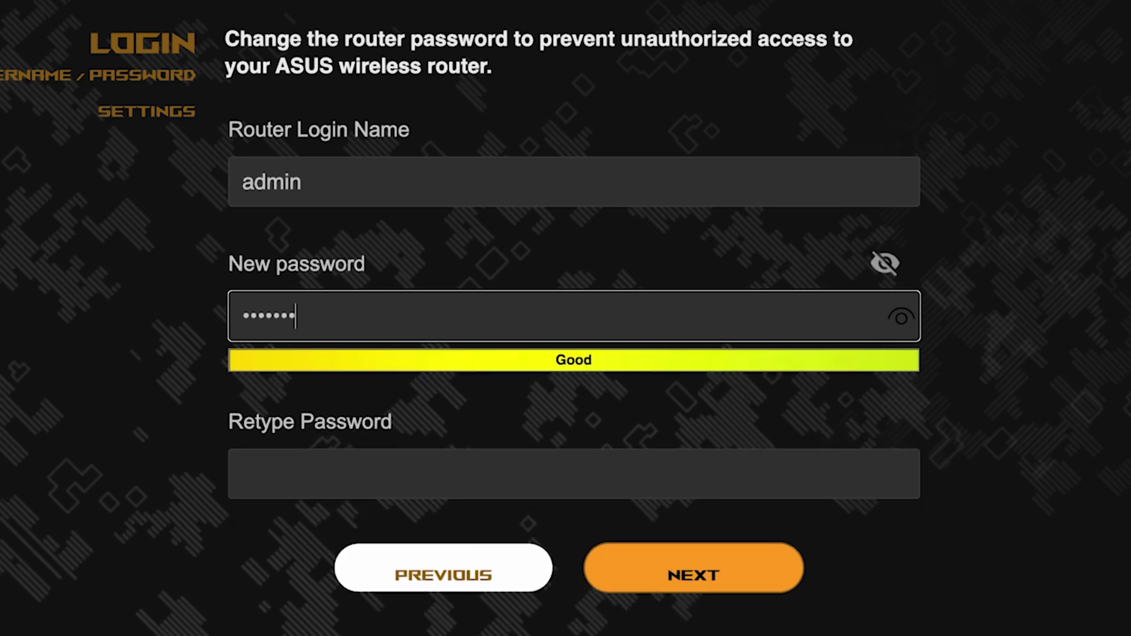
left_click(901, 319)
left_click(770, 475)
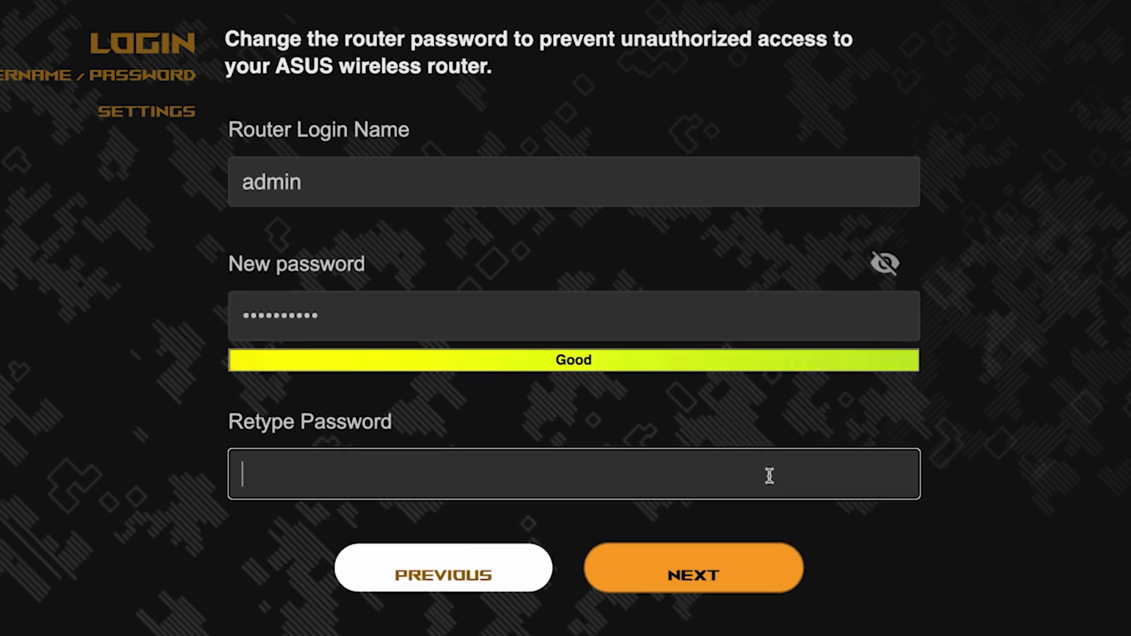
type("123456asdf")
left_click(902, 476)
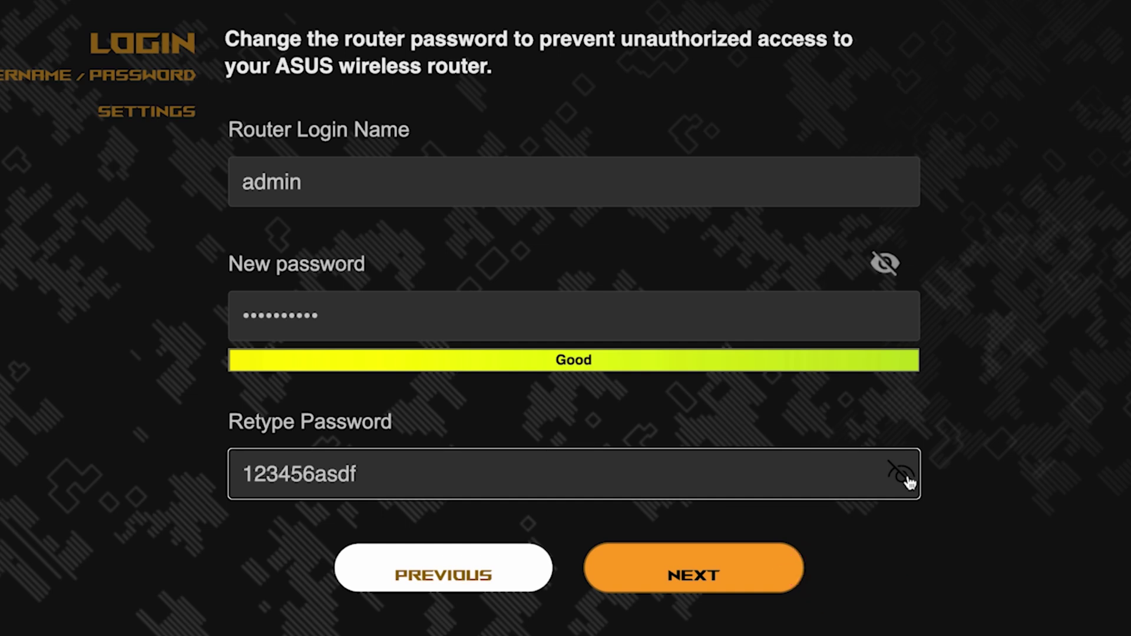
left_click(714, 574)
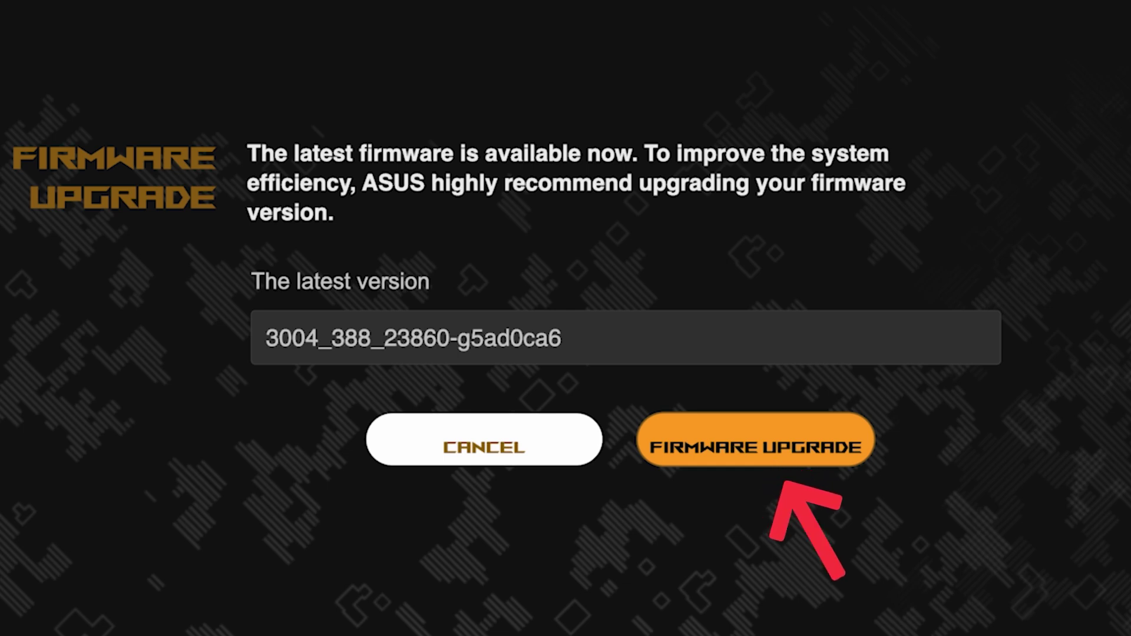
Run the firmware upgrade check, then continue to the Summary of asus and asus_5G.
left_click(777, 459)
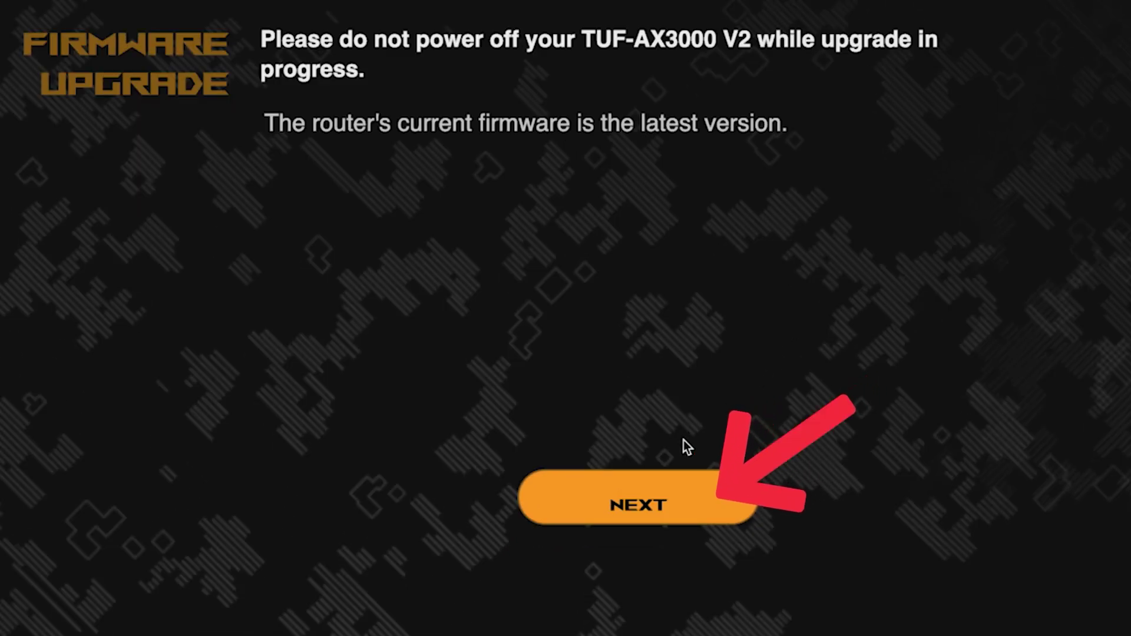
left_click(631, 505)
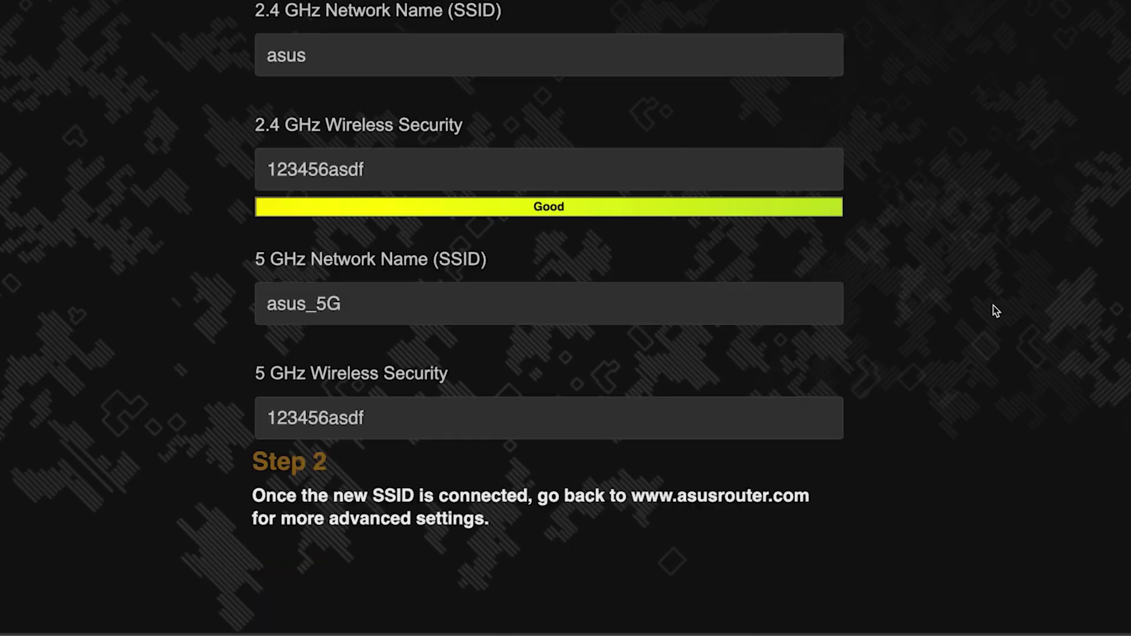
Connect the computer to the ASUS Wi-Fi network using its security key.
scroll(993, 305, "up", 1)
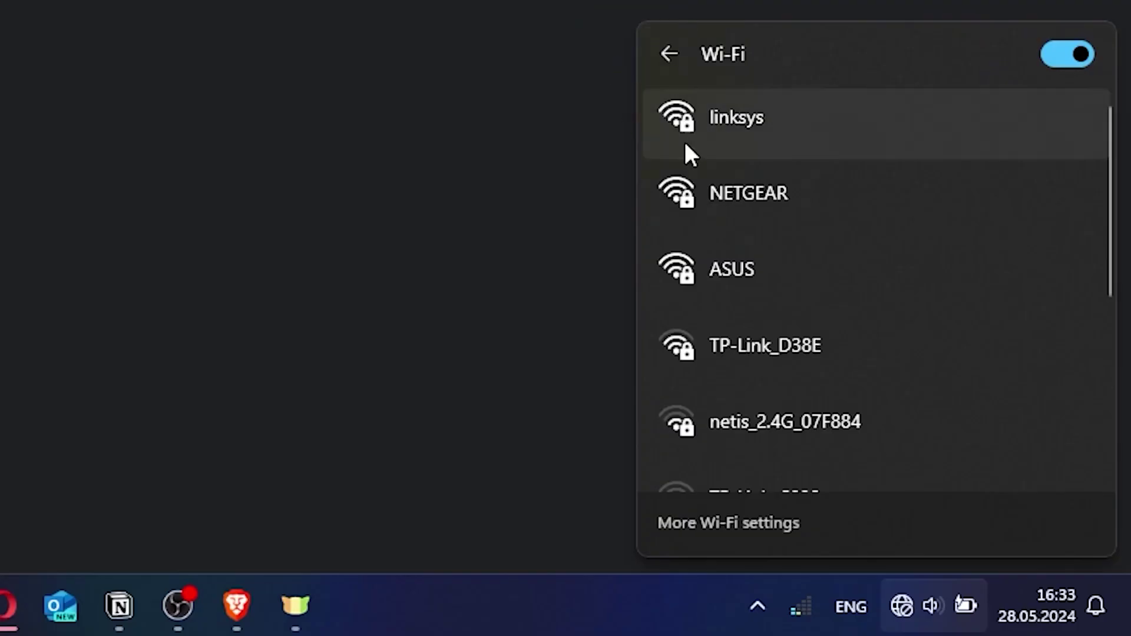
left_click(762, 270)
left_click(955, 395)
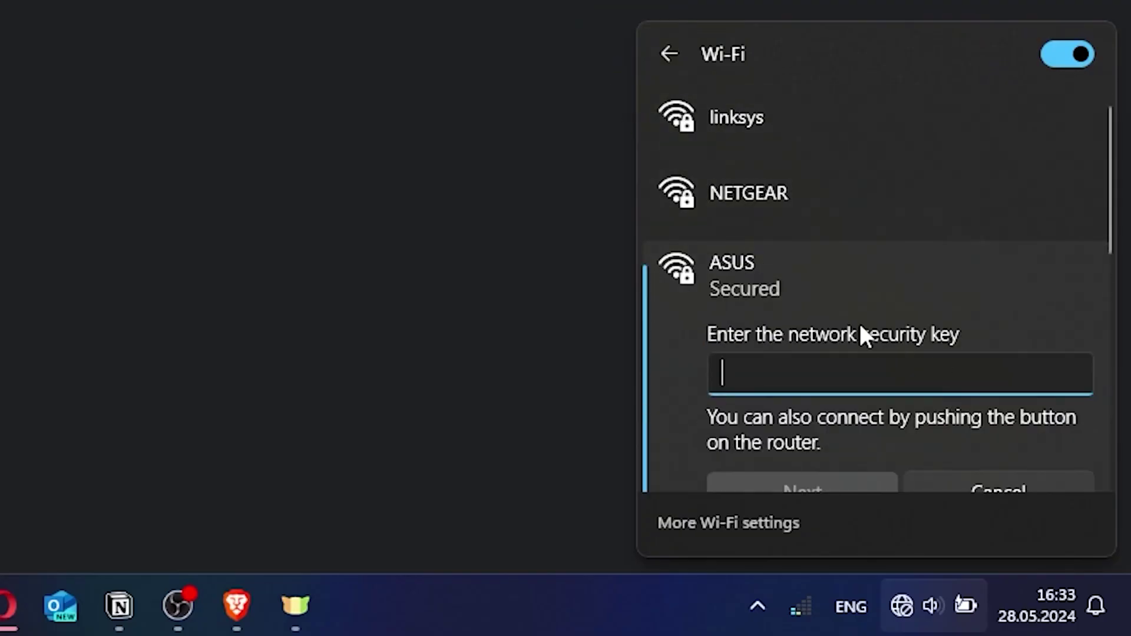
type("******")
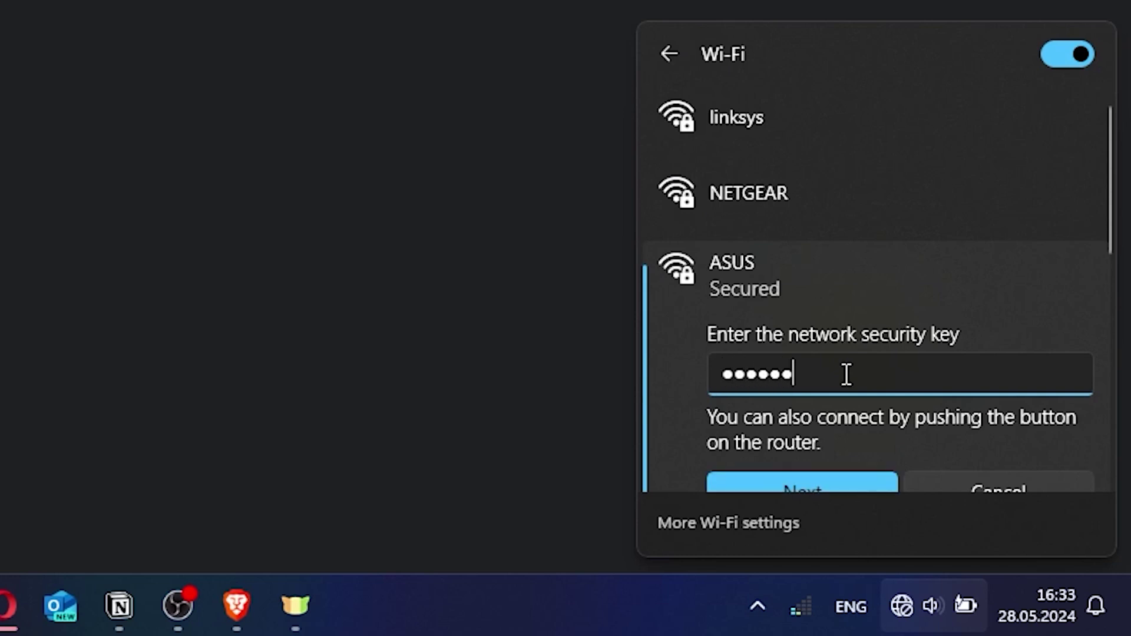
type("***")
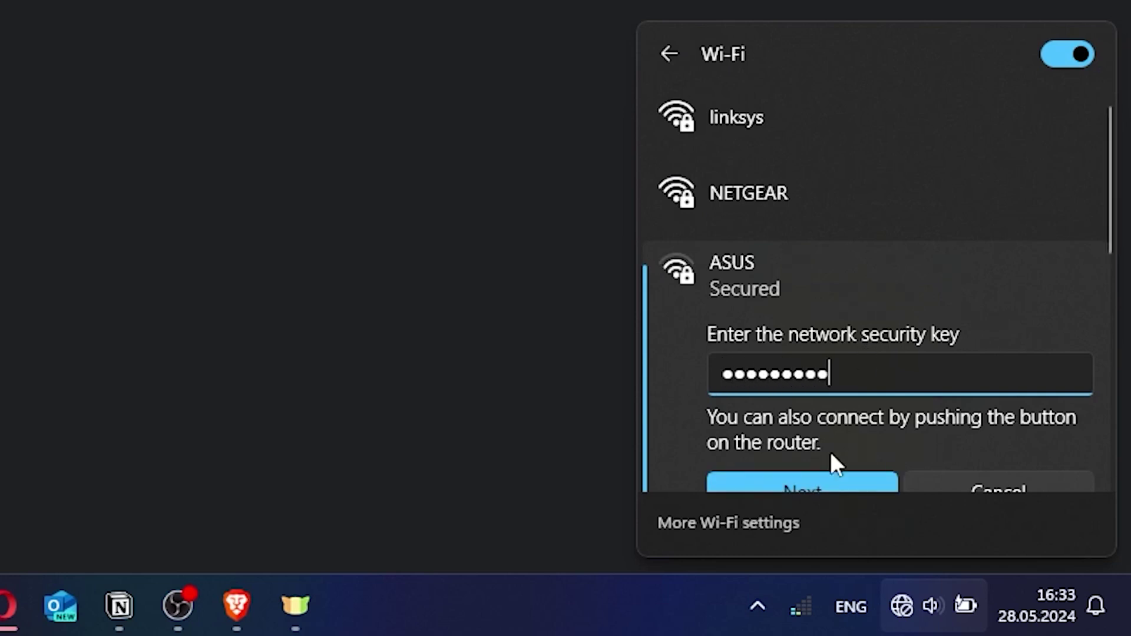
left_click(821, 479)
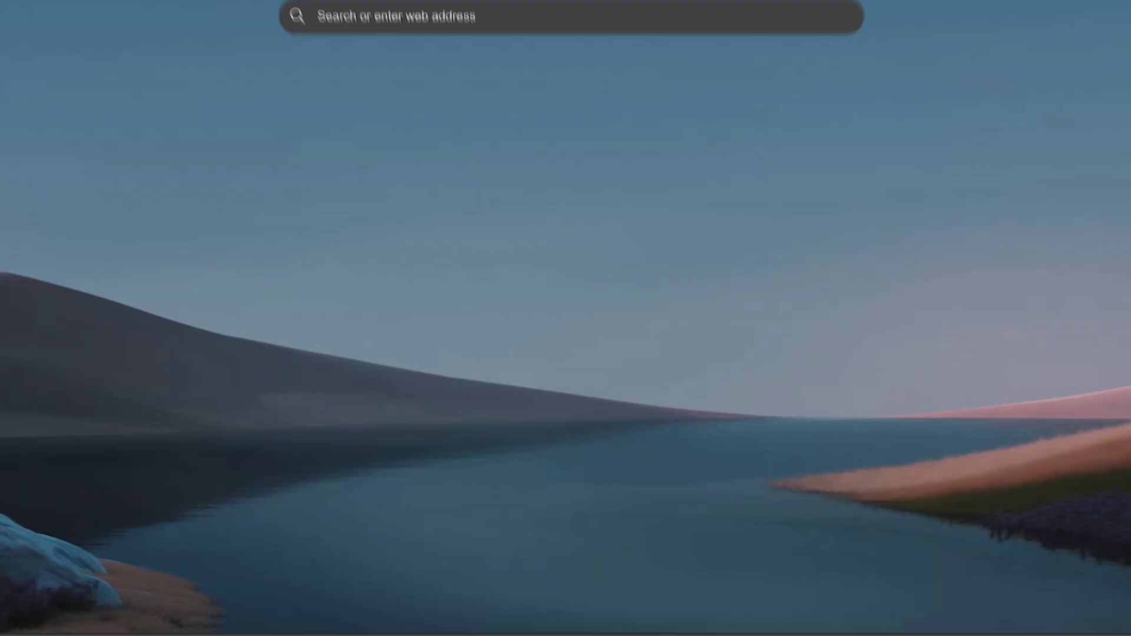
Close the old setup tab and sign in to the router at asusrouter.com as admin.
left_click(187, 26)
left_click(157, 48)
type("asus")
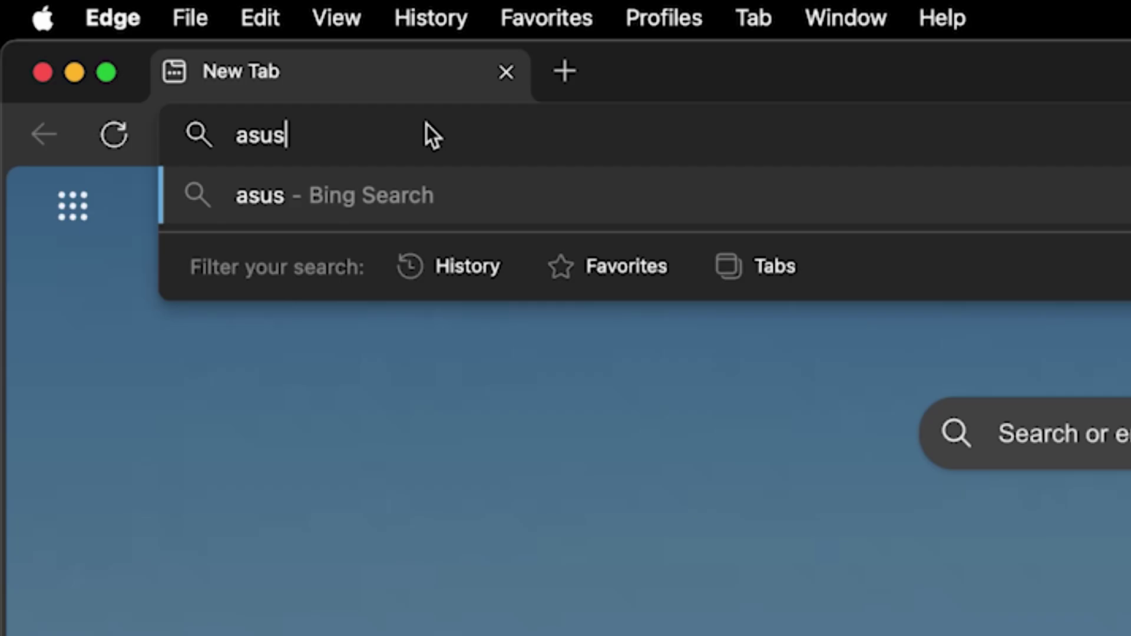
type("router.com")
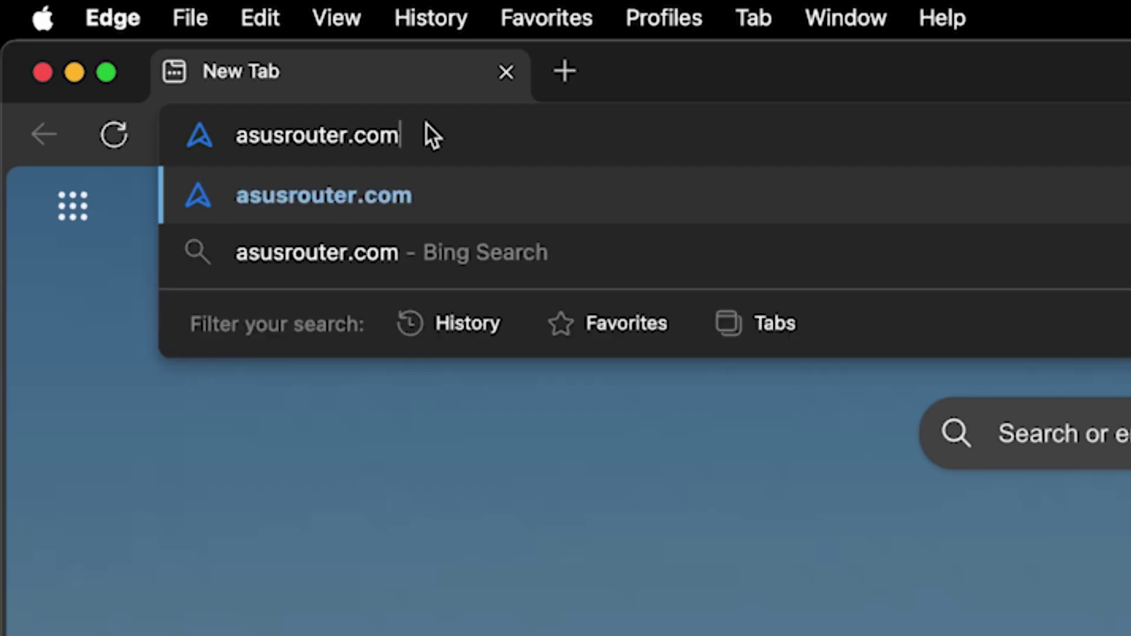
key("Return")
type("admin")
key("Tab")
type("admin12345")
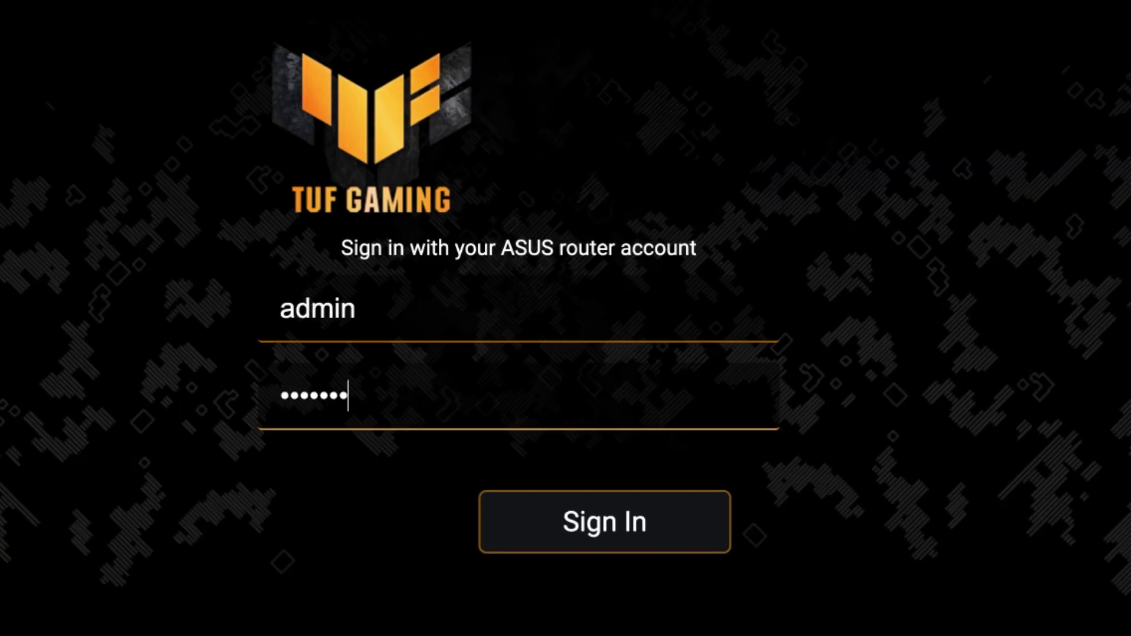
left_click(621, 529)
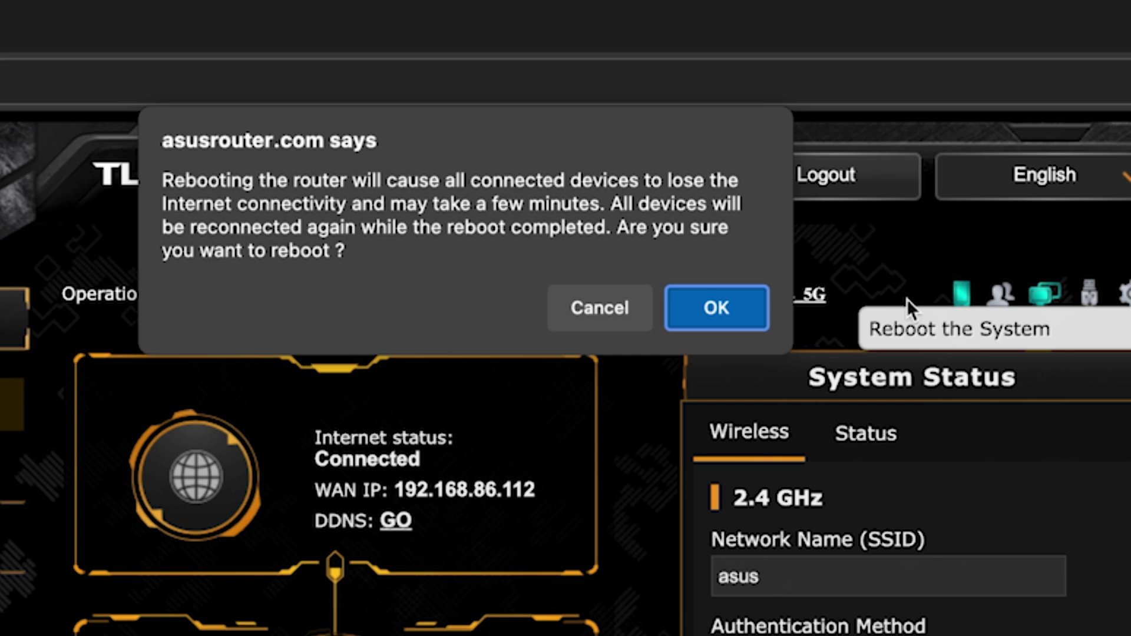
Confirm the router reboot, then rejoin the ASUS Wi-Fi with its security key.
left_click(741, 305)
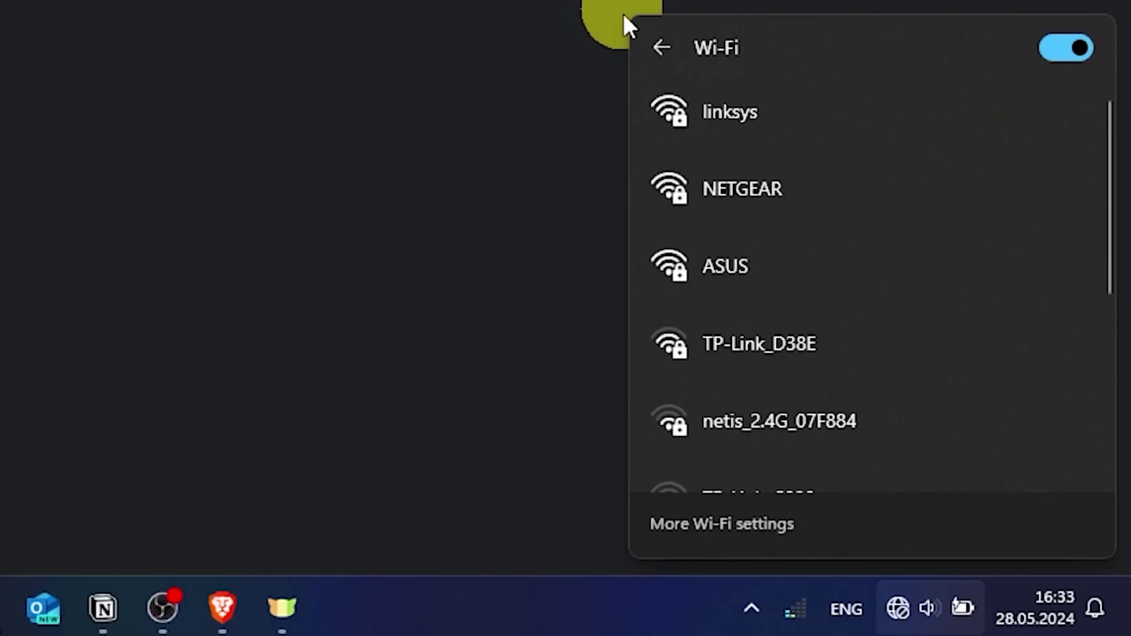
left_click(755, 259)
left_click(953, 392)
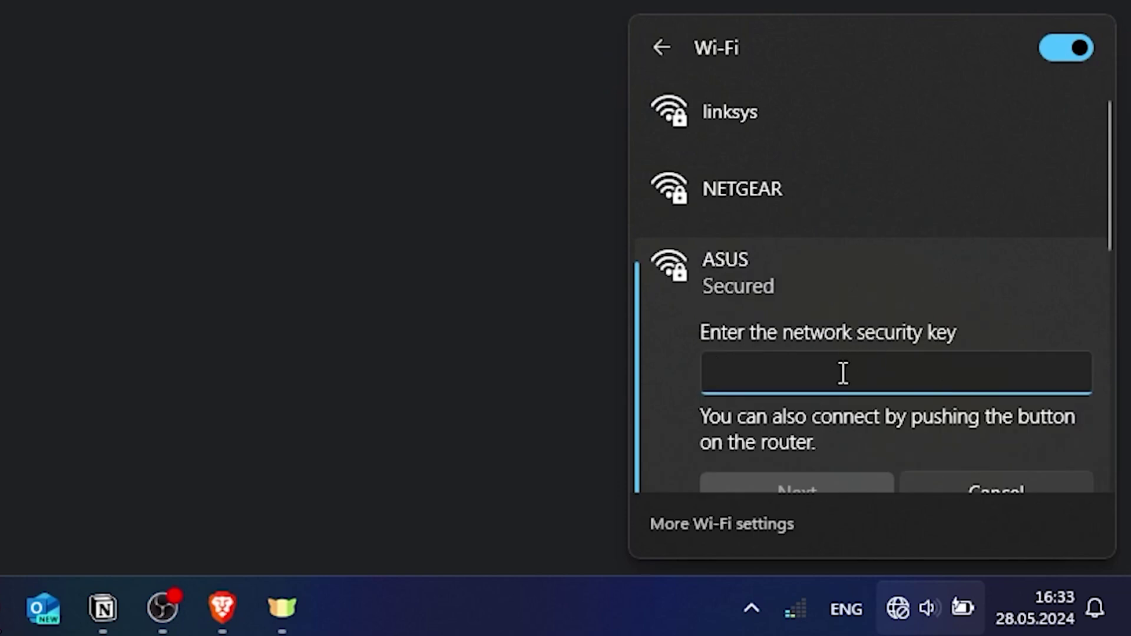
type("**********")
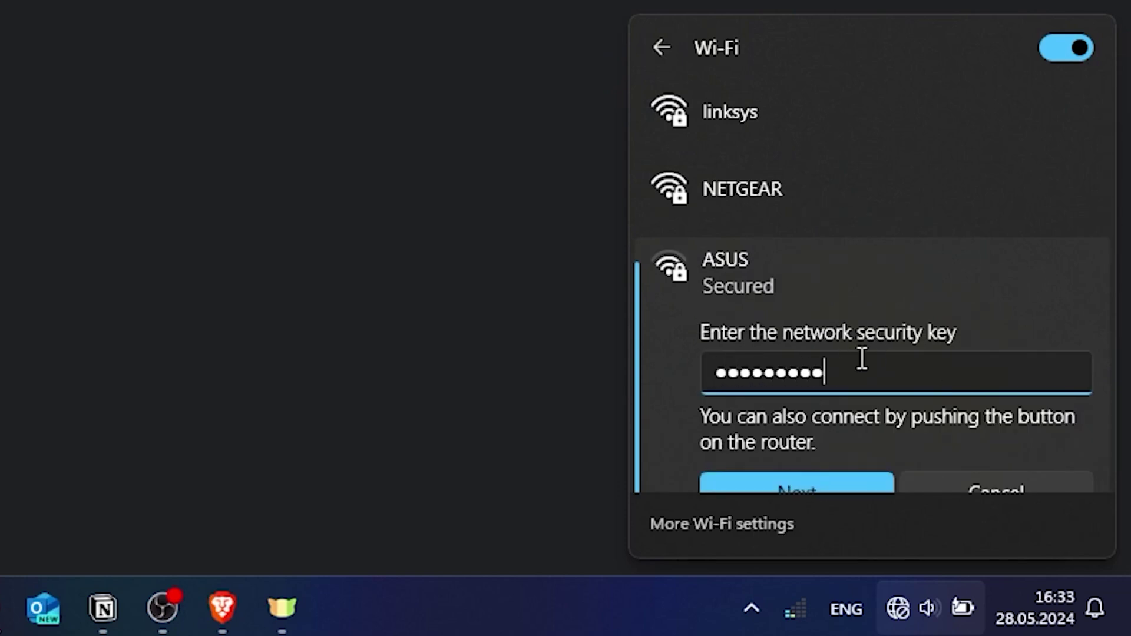
left_click(817, 476)
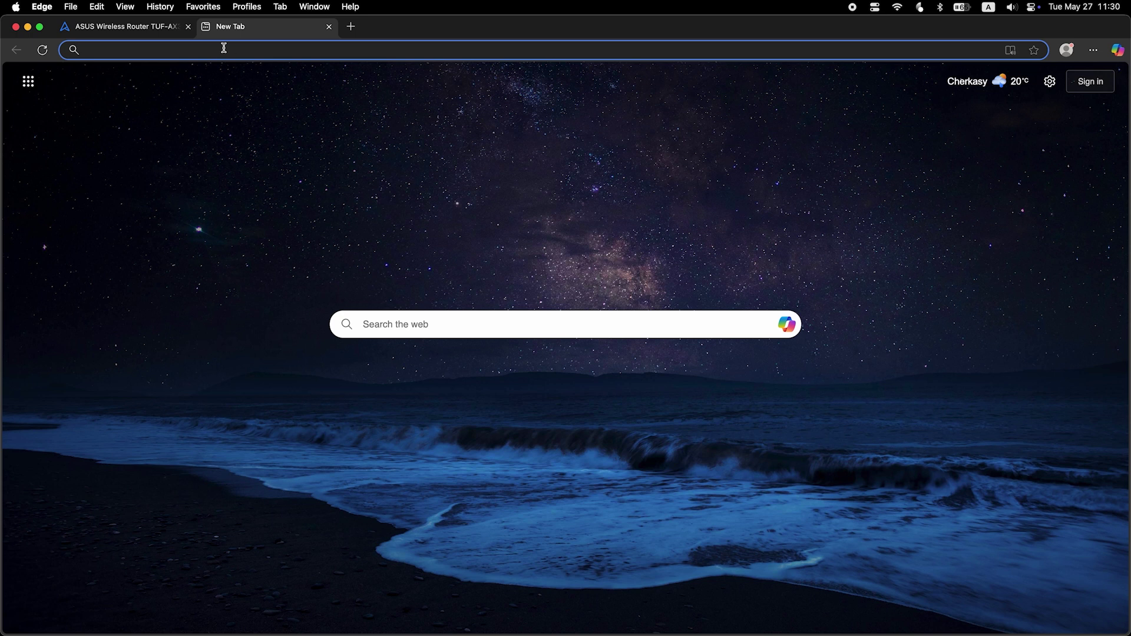
Run a test search for 'fff' in Edge to confirm internet access works.
type("fff")
key("Return")
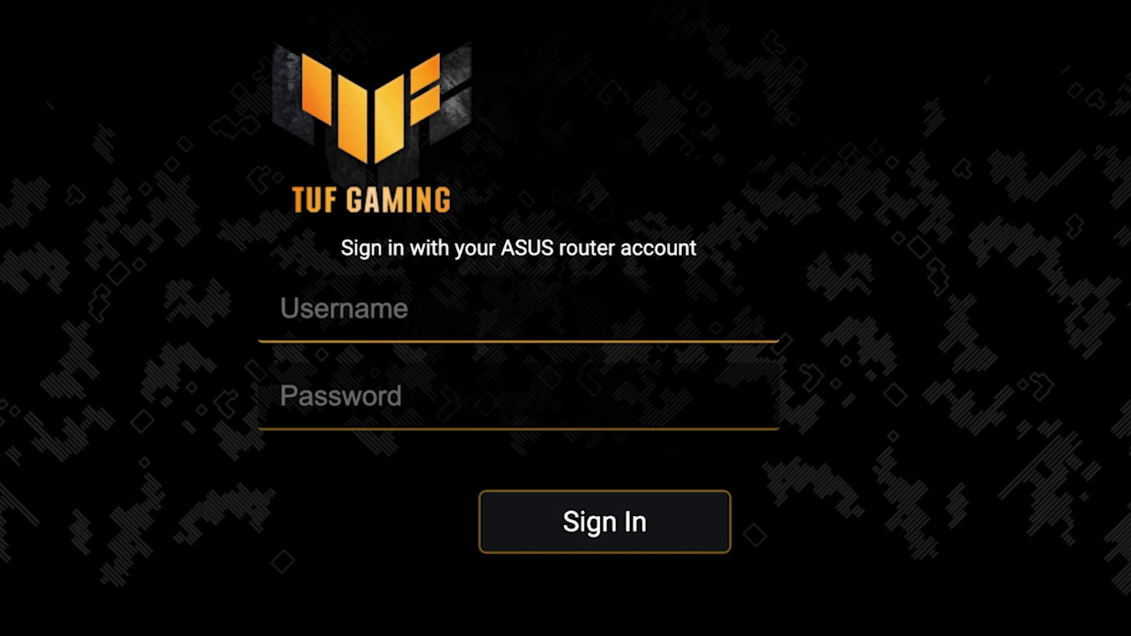
Log back in to the router as admin with its password, then go to Advanced Settings > WAN.
left_click(691, 321)
type("admin")
key("Tab")
type("admin12345")
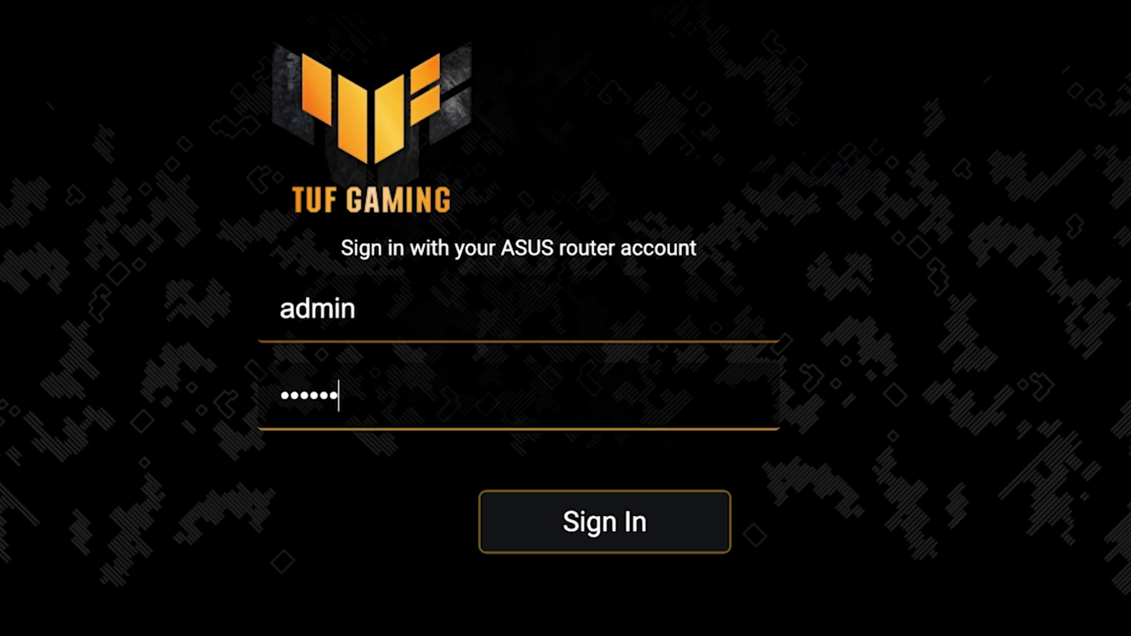
key("Return")
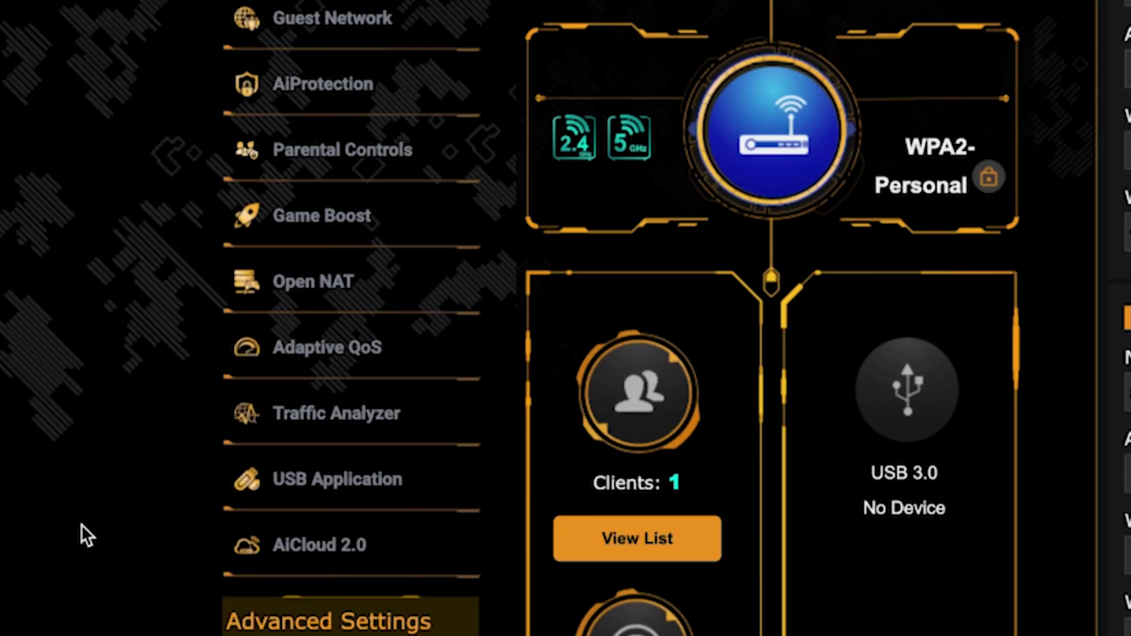
scroll(80, 524, "down", 5)
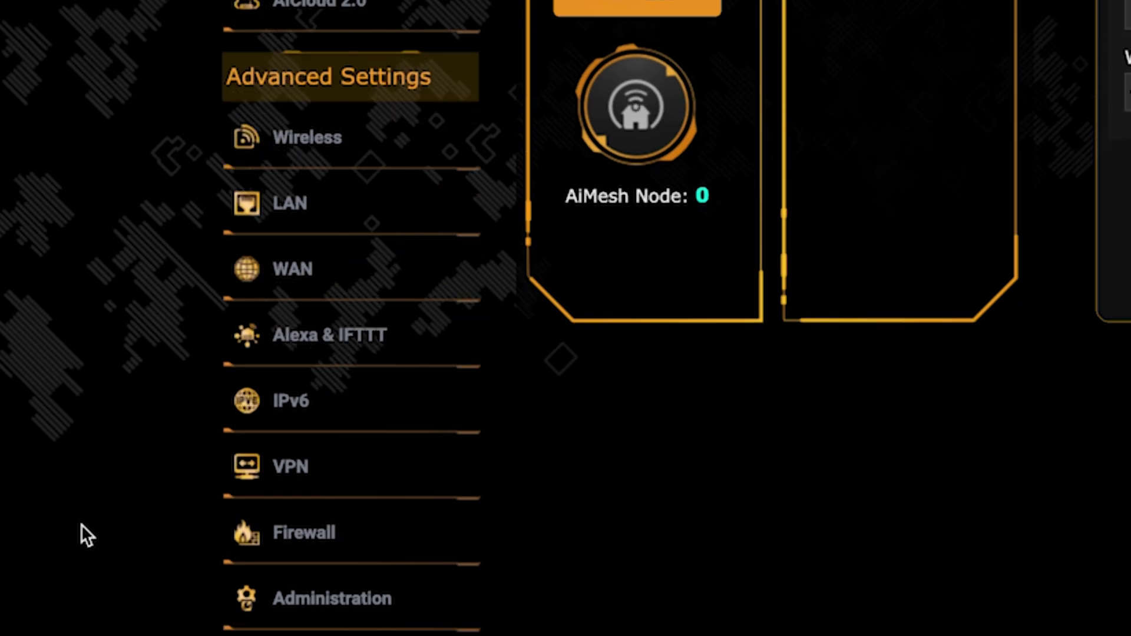
left_click(371, 283)
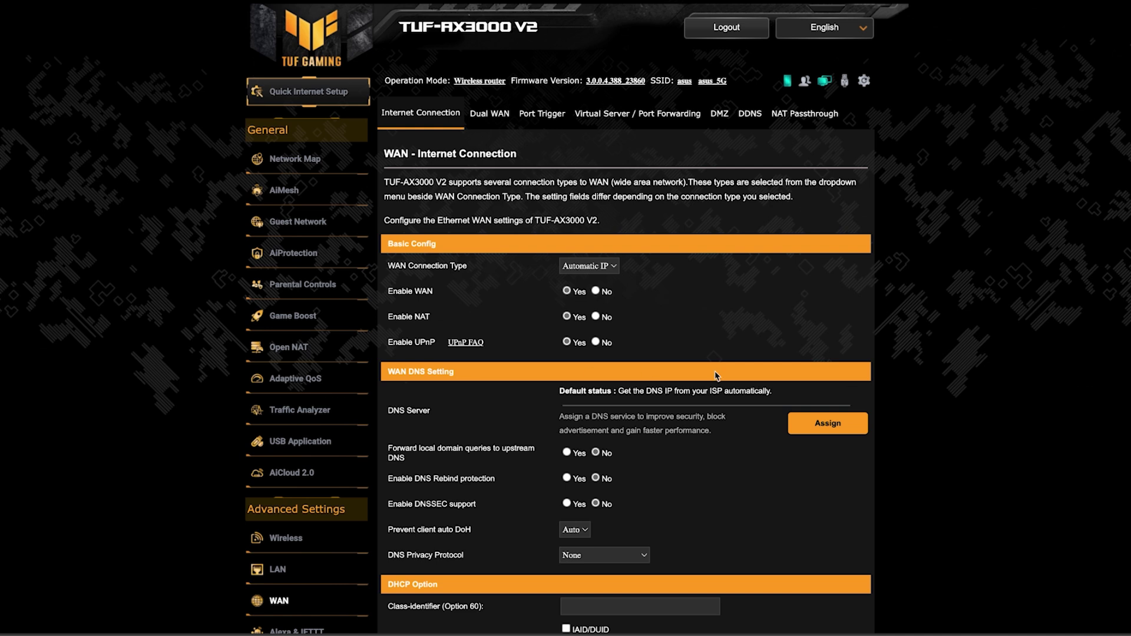
Clone this computer's MAC address under Special Requirement from ISP and apply it.
scroll(971, 372, "down", 6)
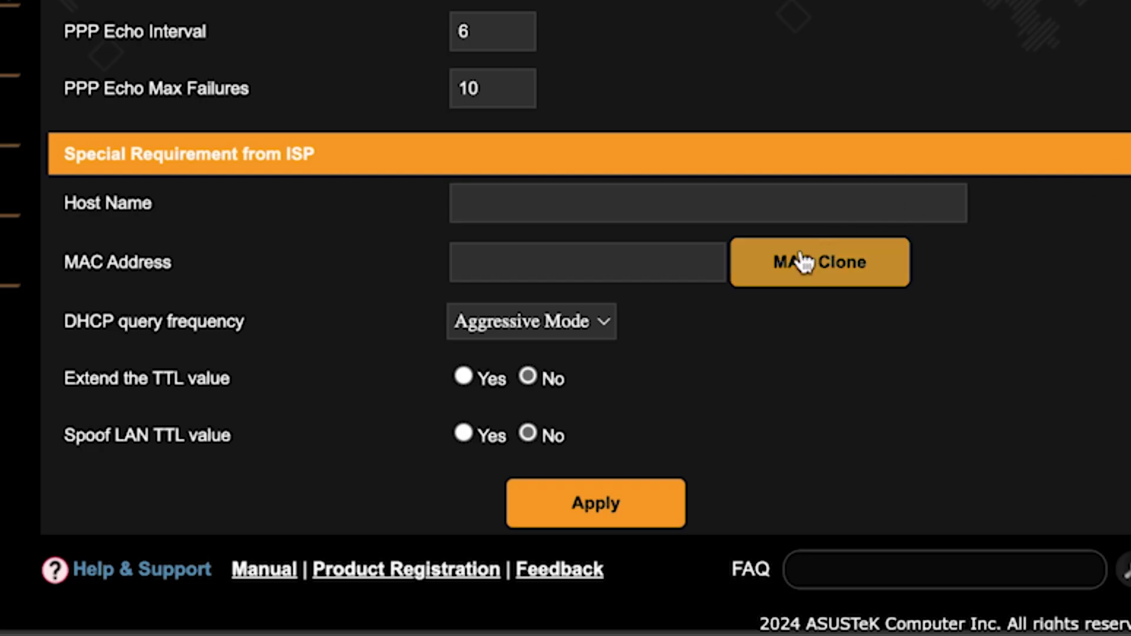
left_click(800, 260)
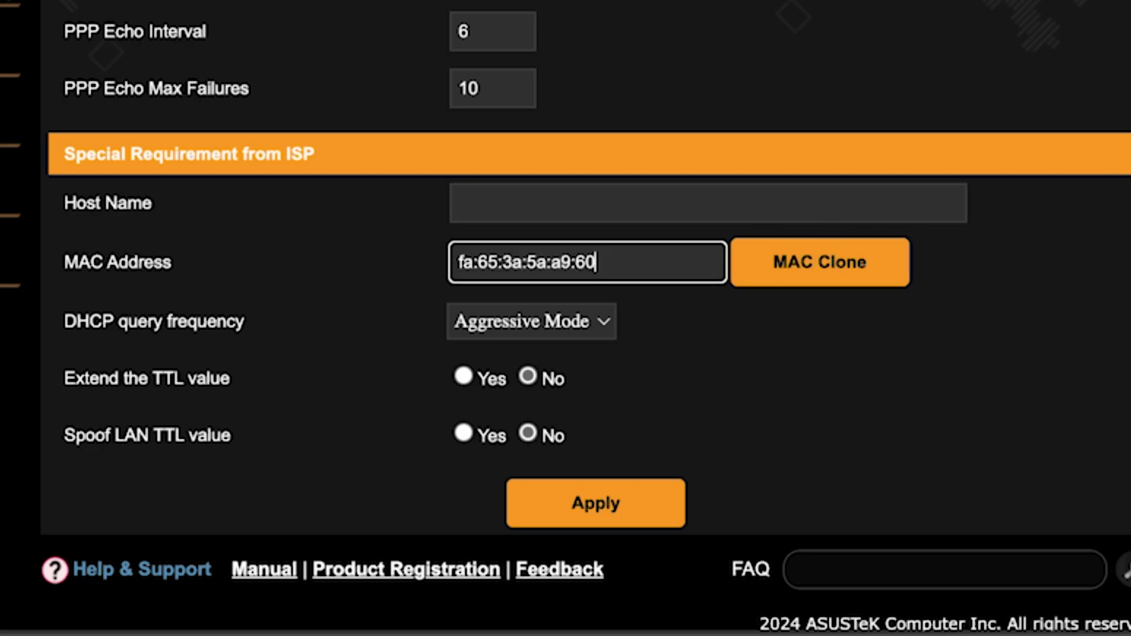
left_click(604, 504)
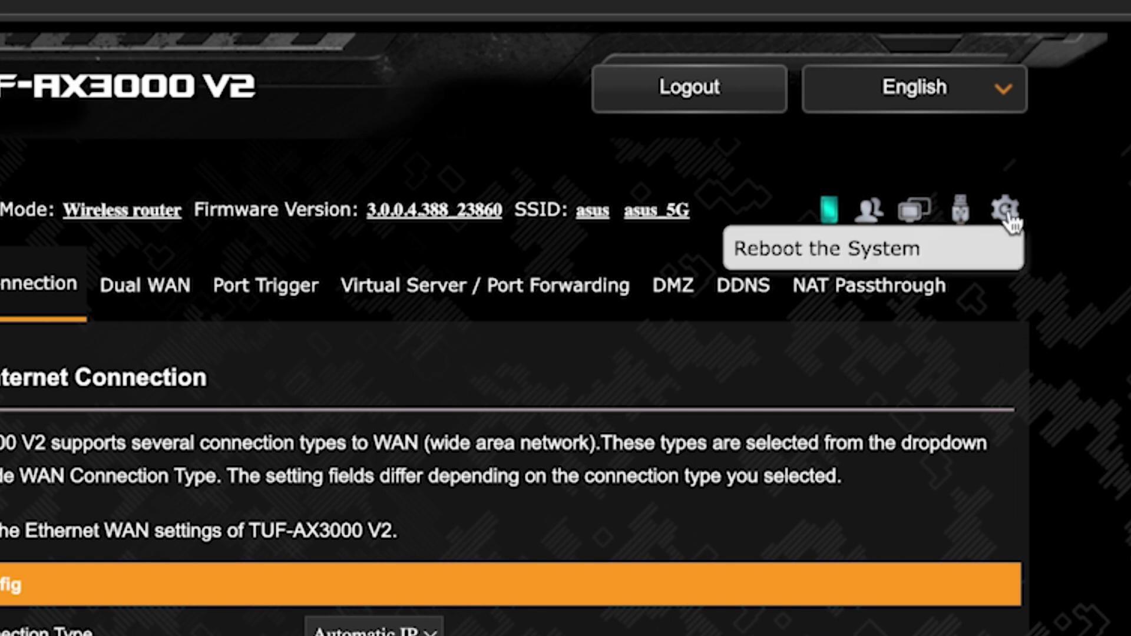
left_click(1008, 213)
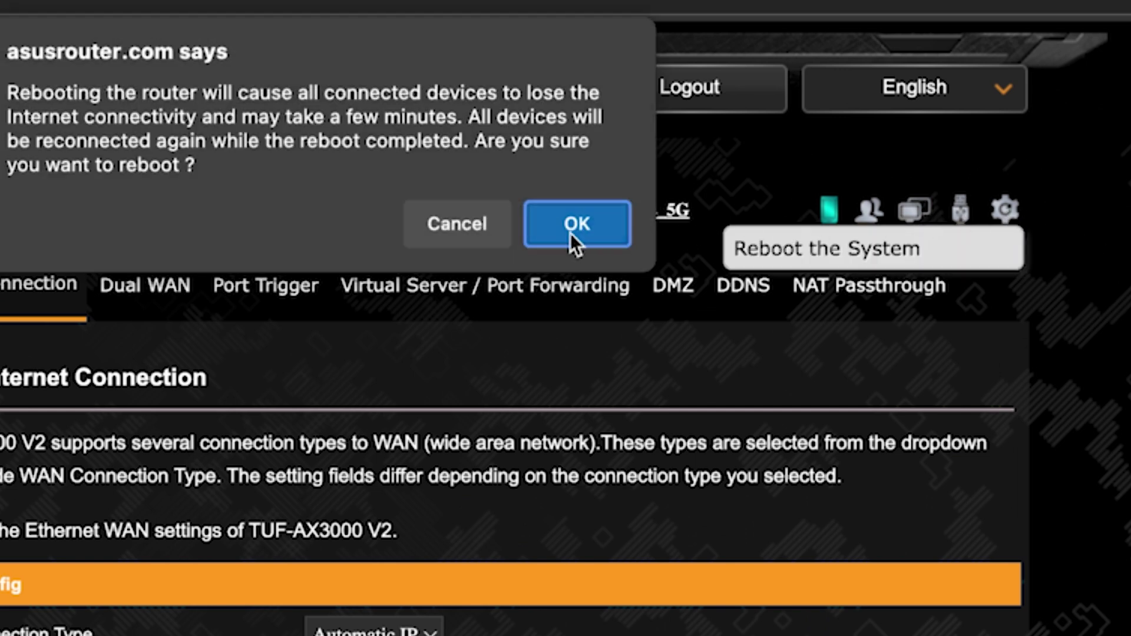
Confirm the router reboot with OK in the confirmation dialog.
left_click(571, 232)
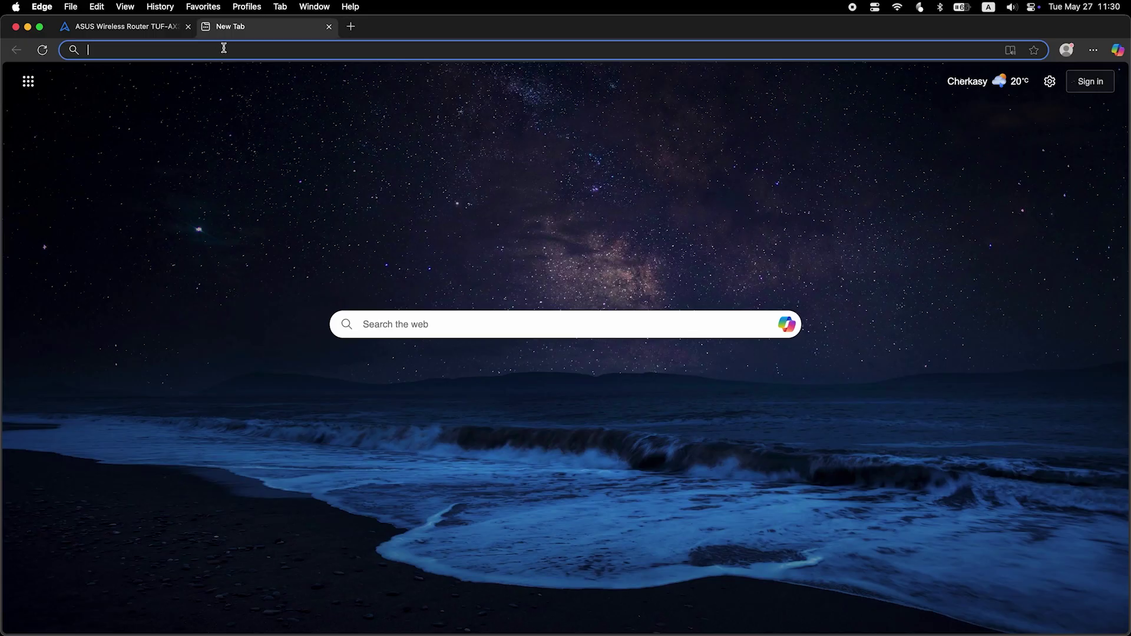
Run a test search for 'fff' in a new Edge tab to verify internet access.
type("fff")
key("Return")
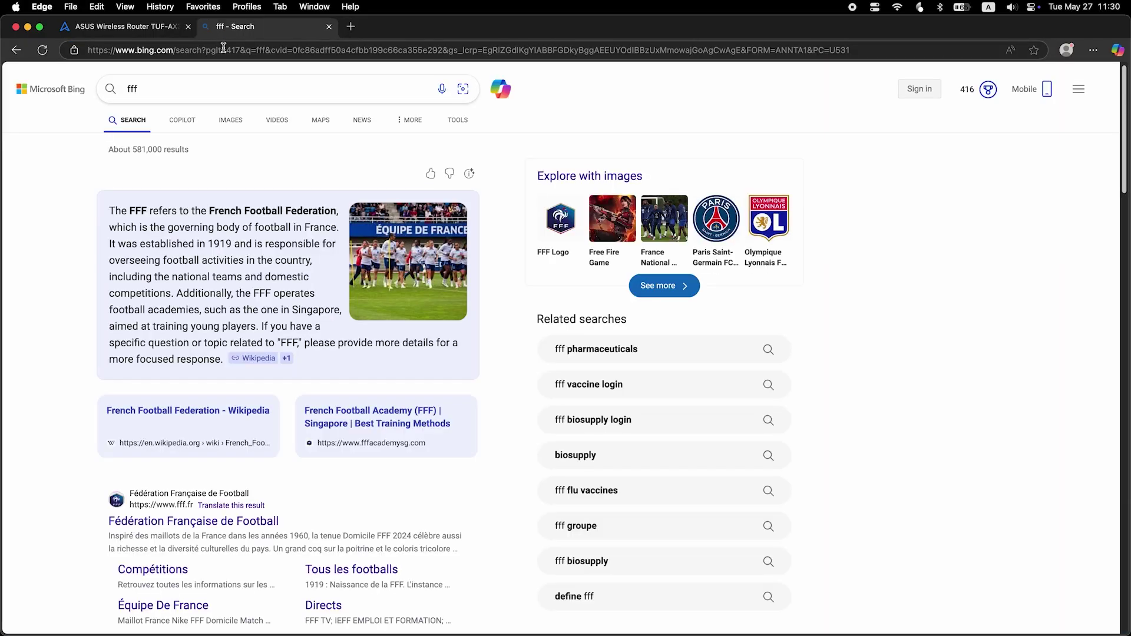